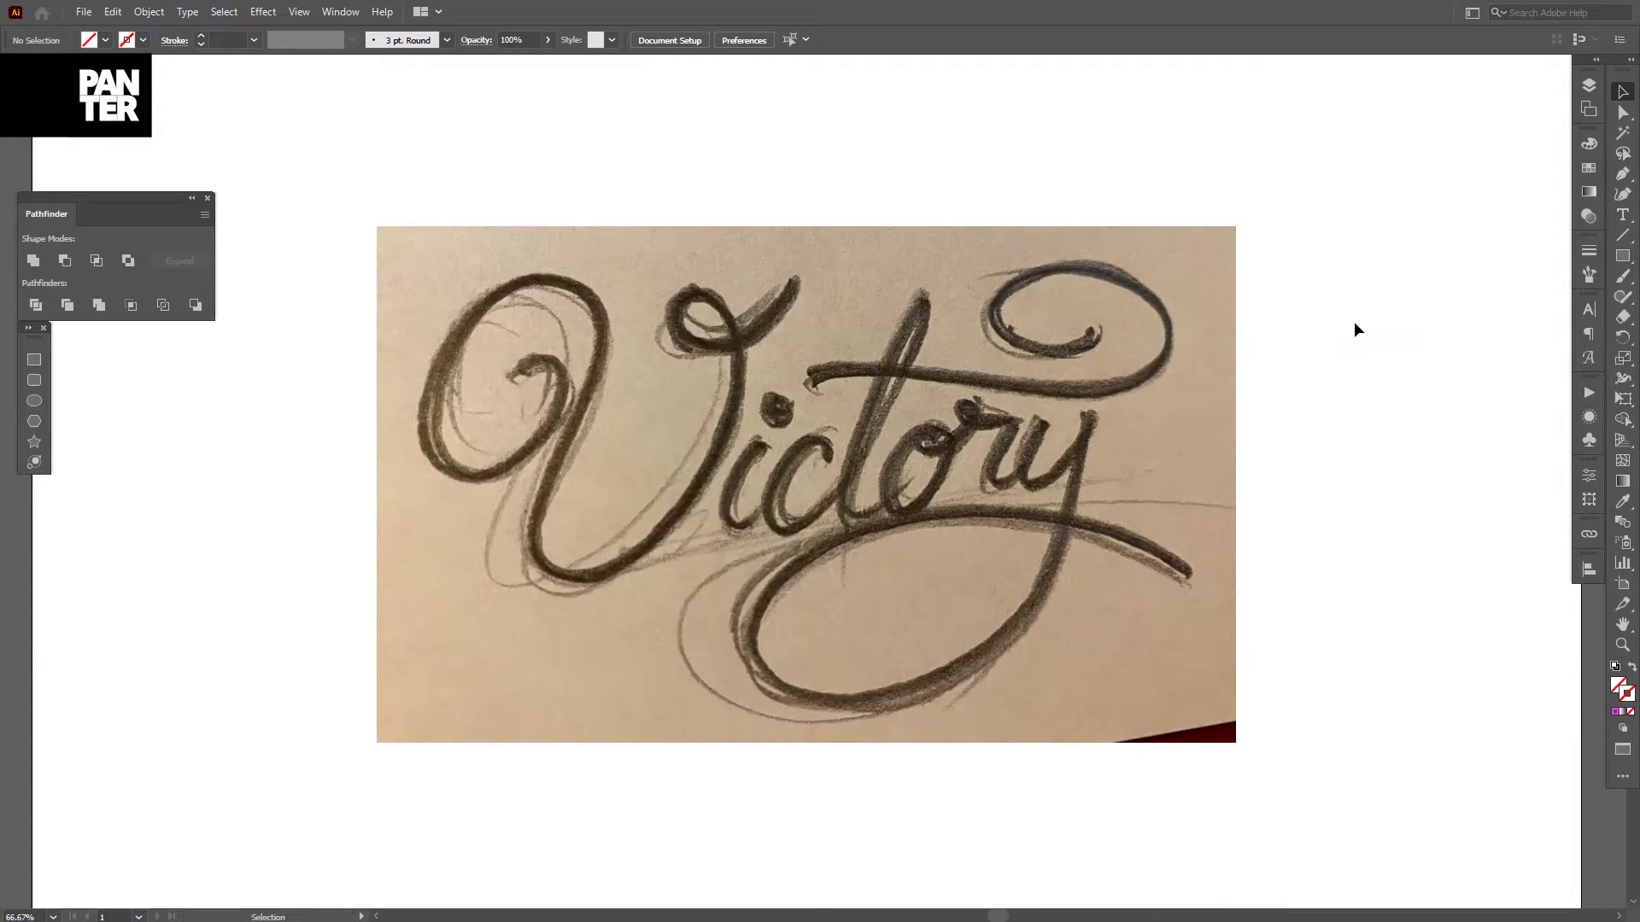
Fade the Victory sketch to 25% opacity, lock its layer, and add a new layer on top.
{"action": "left_click", "coordinate": [1127, 385]}
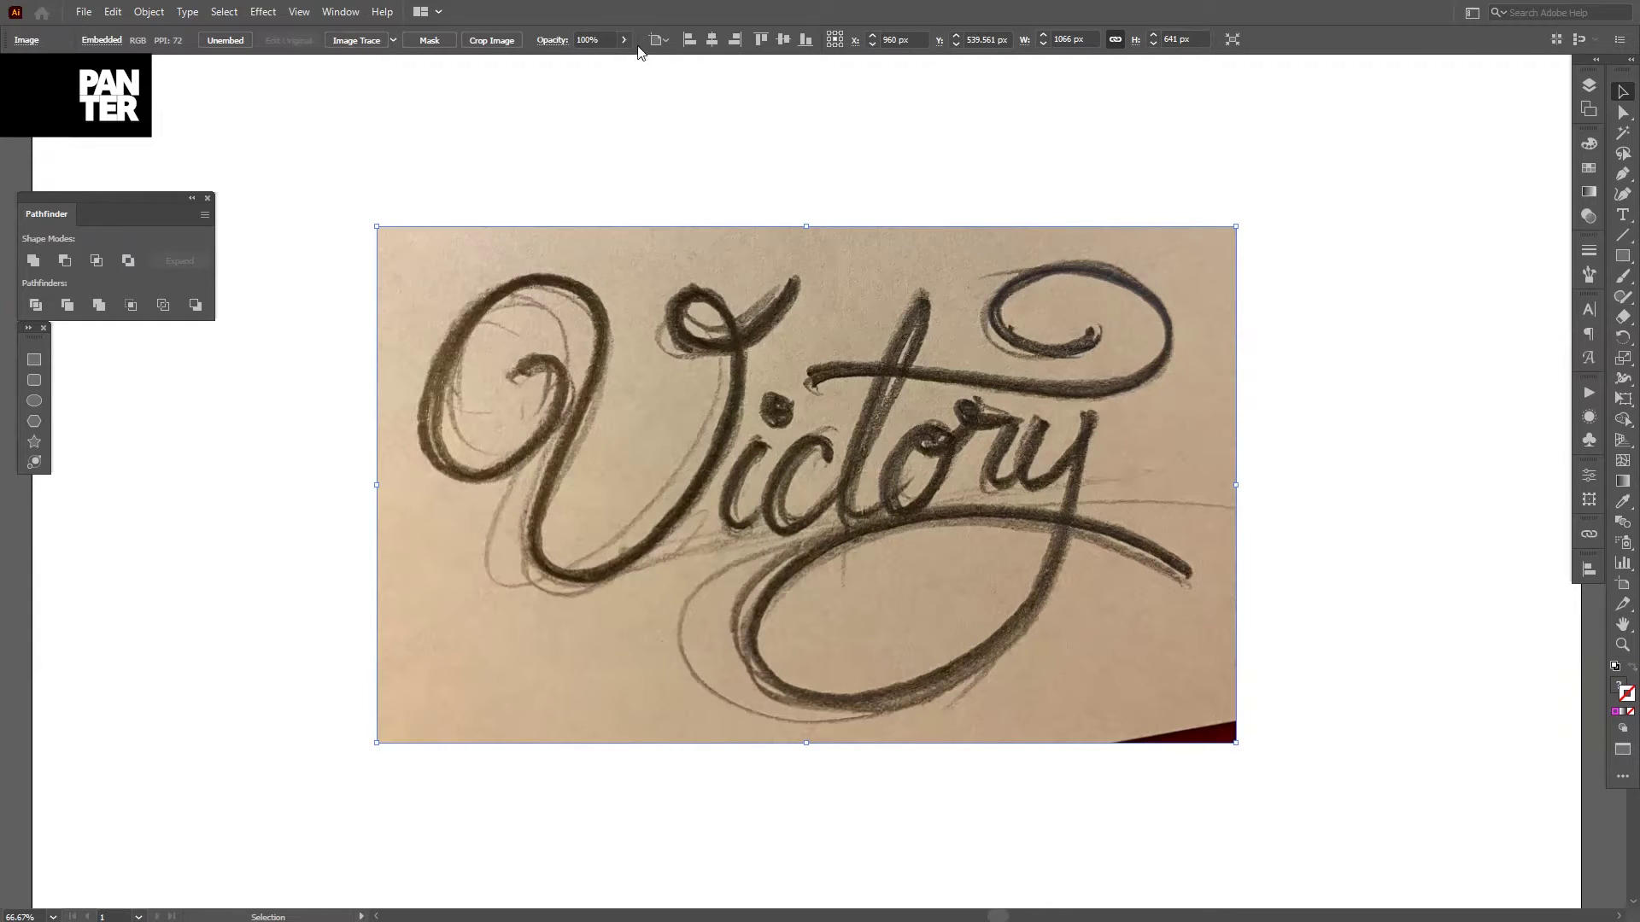
{"action": "left_click_drag", "start_coordinate": [577, 71], "coordinate": [572, 71]}
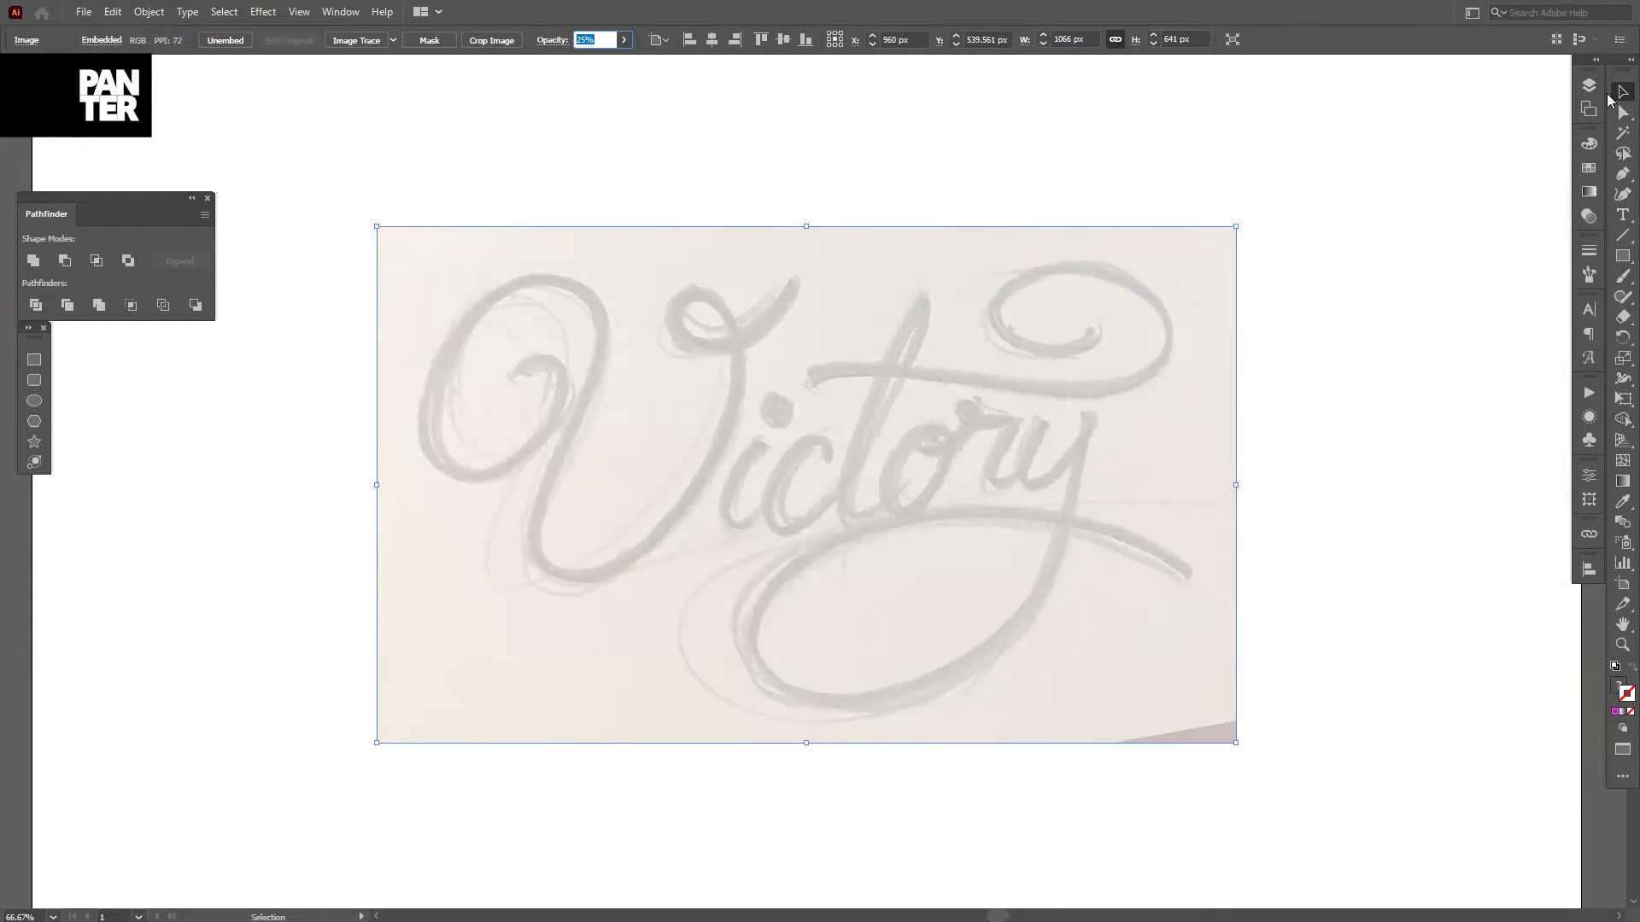
{"action": "left_click", "coordinate": [1589, 86]}
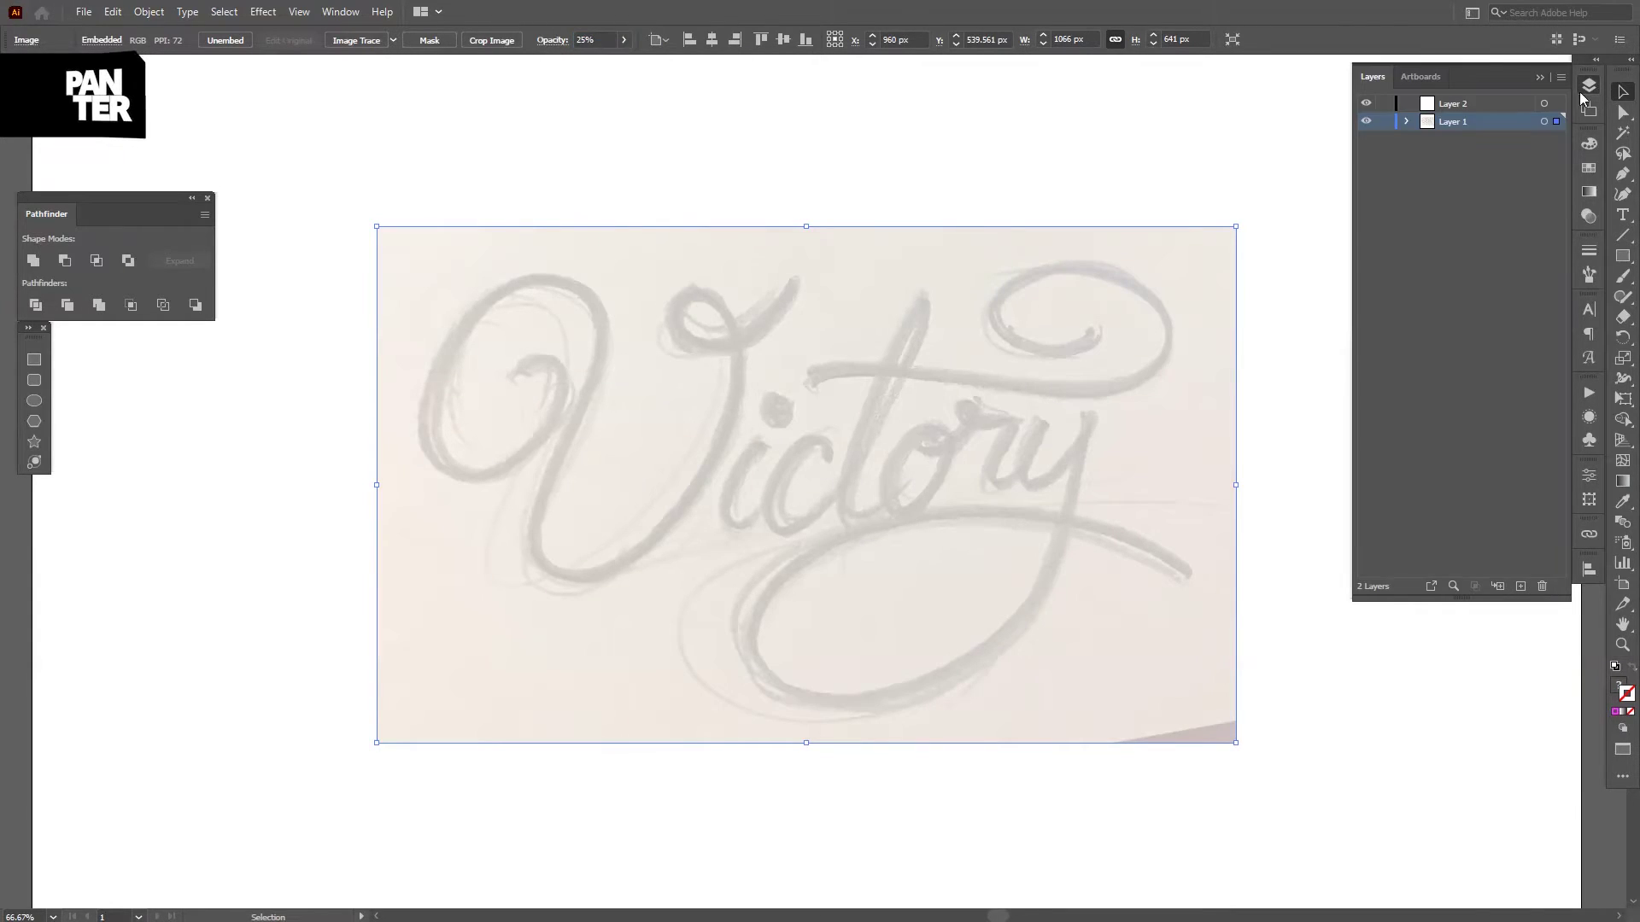
{"action": "left_click", "coordinate": [1384, 122]}
{"action": "left_click", "coordinate": [1520, 586]}
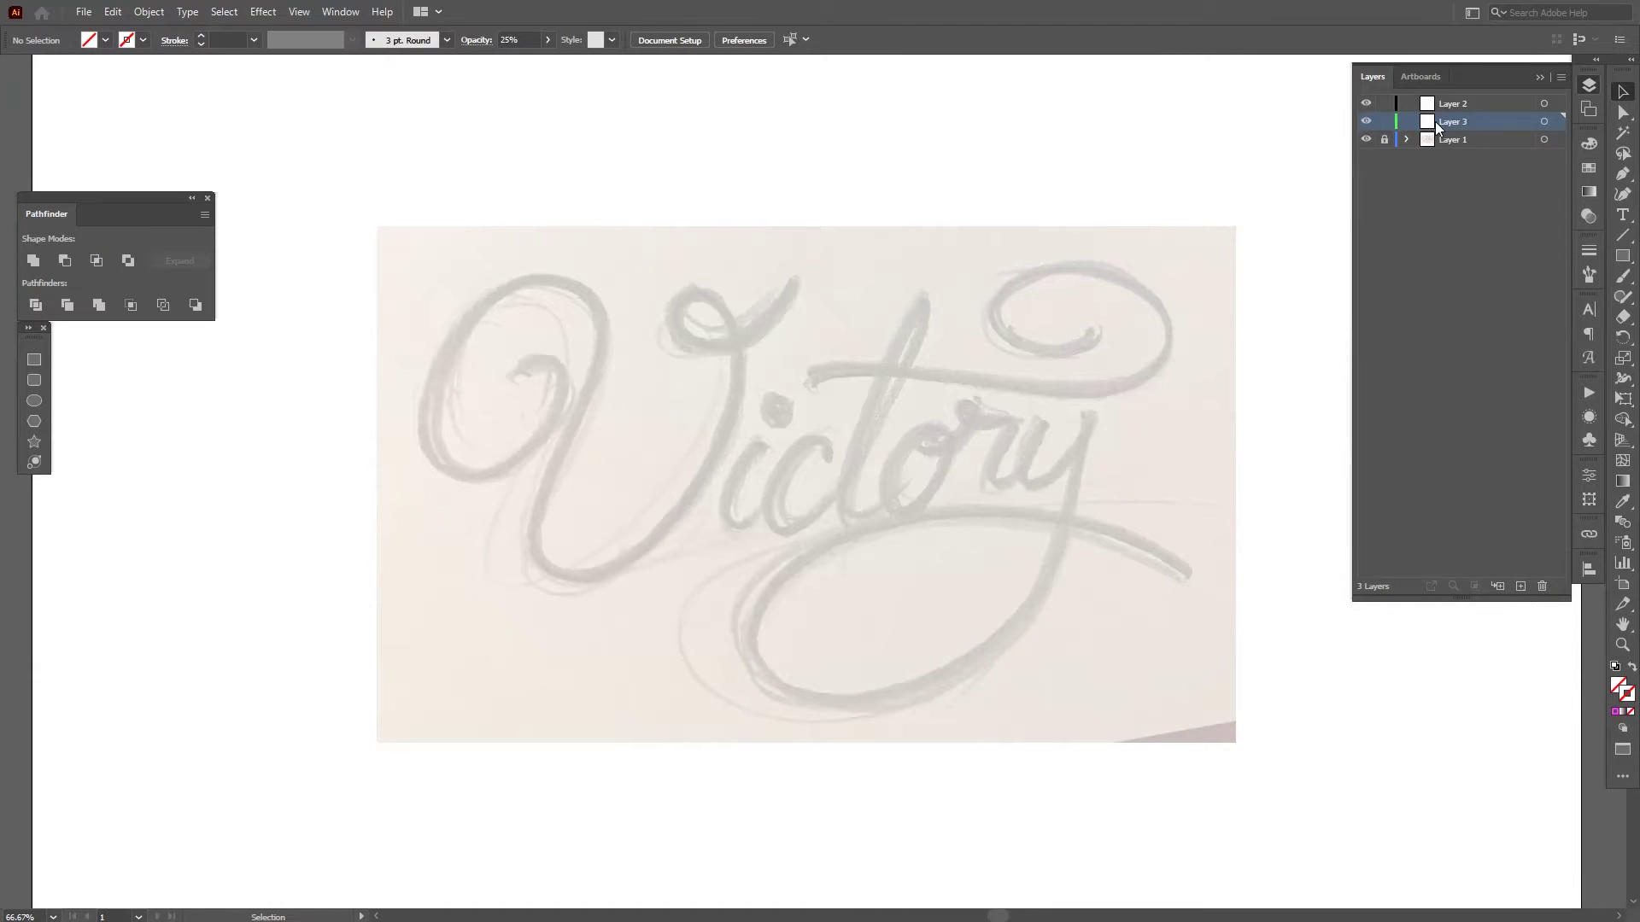
{"action": "left_click_drag", "start_coordinate": [1435, 120], "coordinate": [1446, 102]}
{"action": "left_click", "coordinate": [1540, 76]}
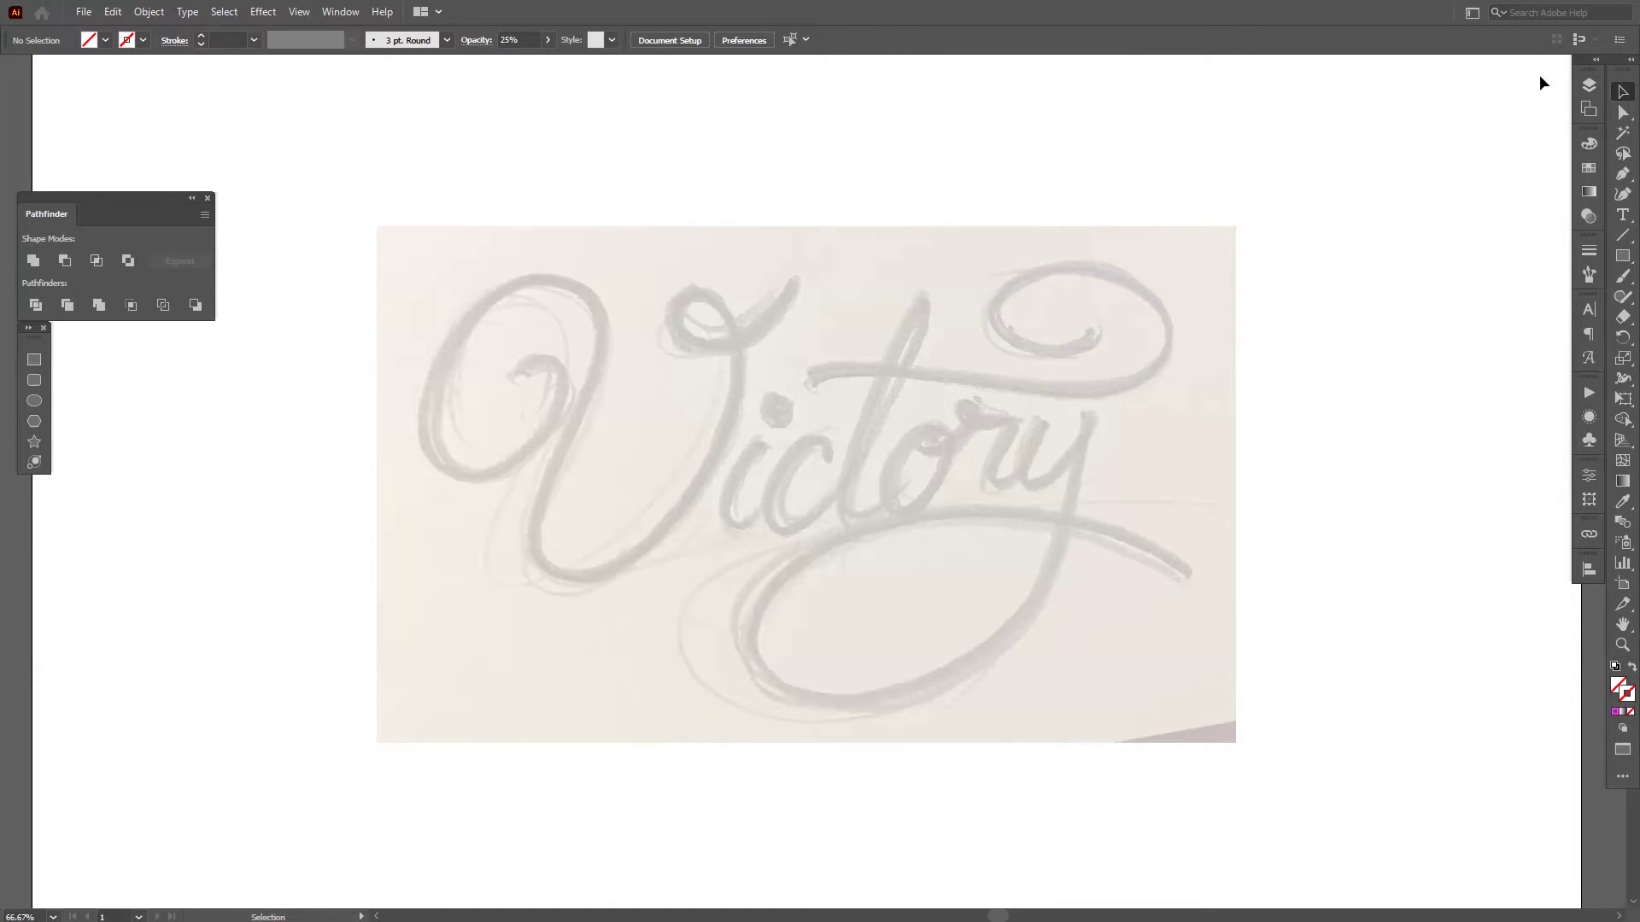
Set a magenta stroke and trace the Victory sketch with the Pen tool.
{"action": "left_click", "coordinate": [1618, 713]}
{"action": "key", "text": "p"}
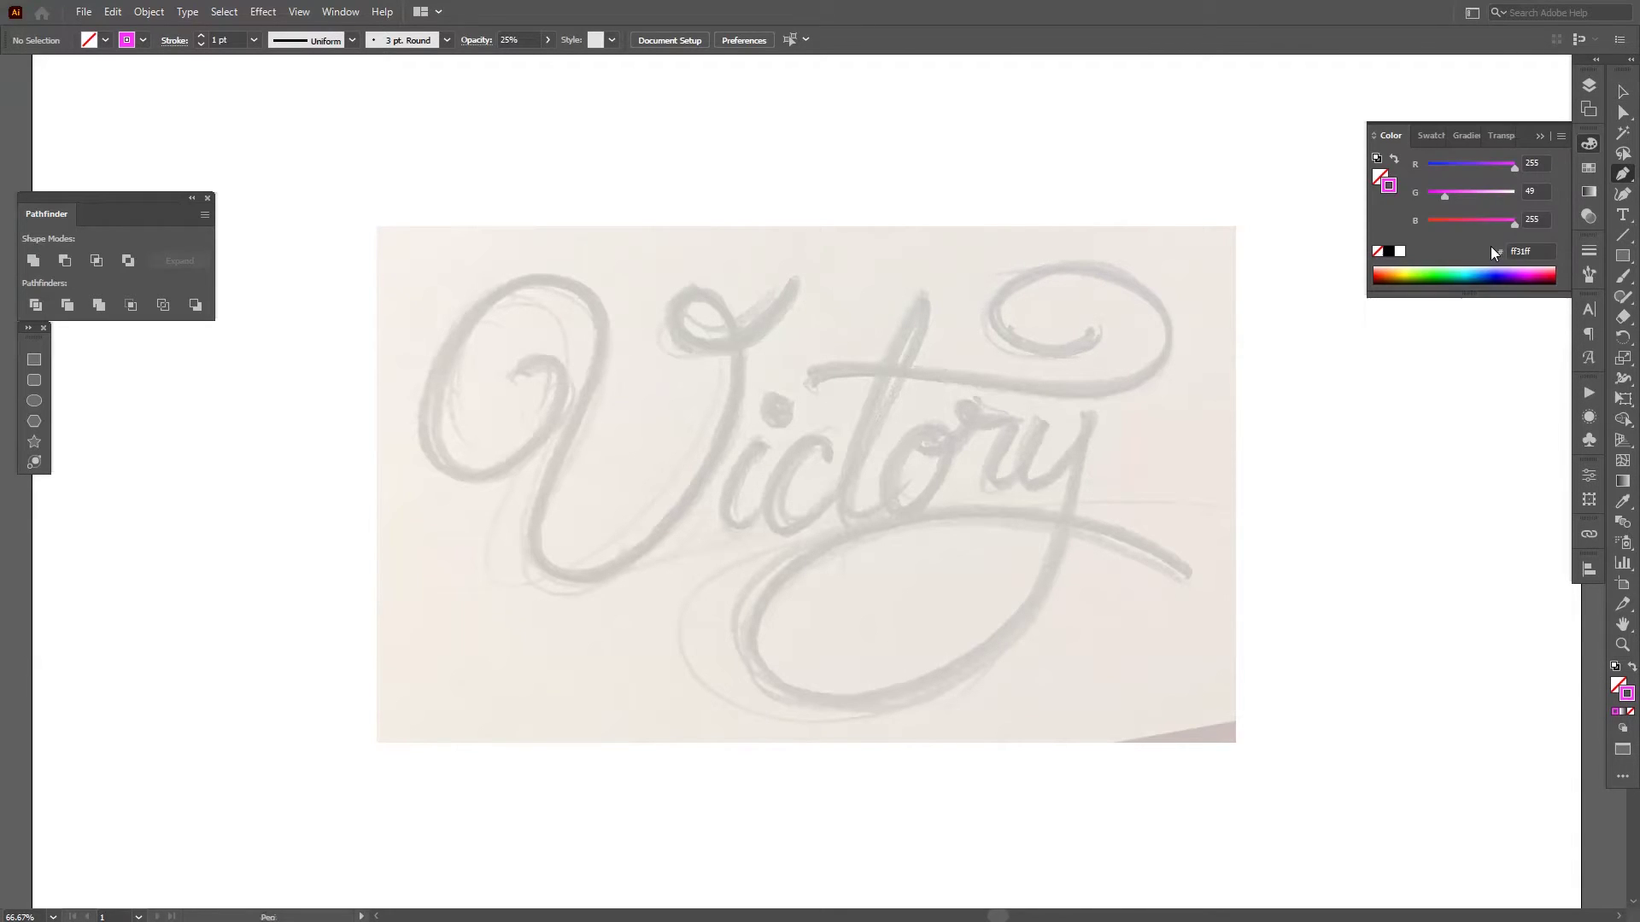
{"action": "scroll", "coordinate": [505, 373], "scroll_direction": "up", "scroll_amount": 1}
{"action": "left_click_drag", "start_coordinate": [505, 373], "coordinate": [520, 401]}
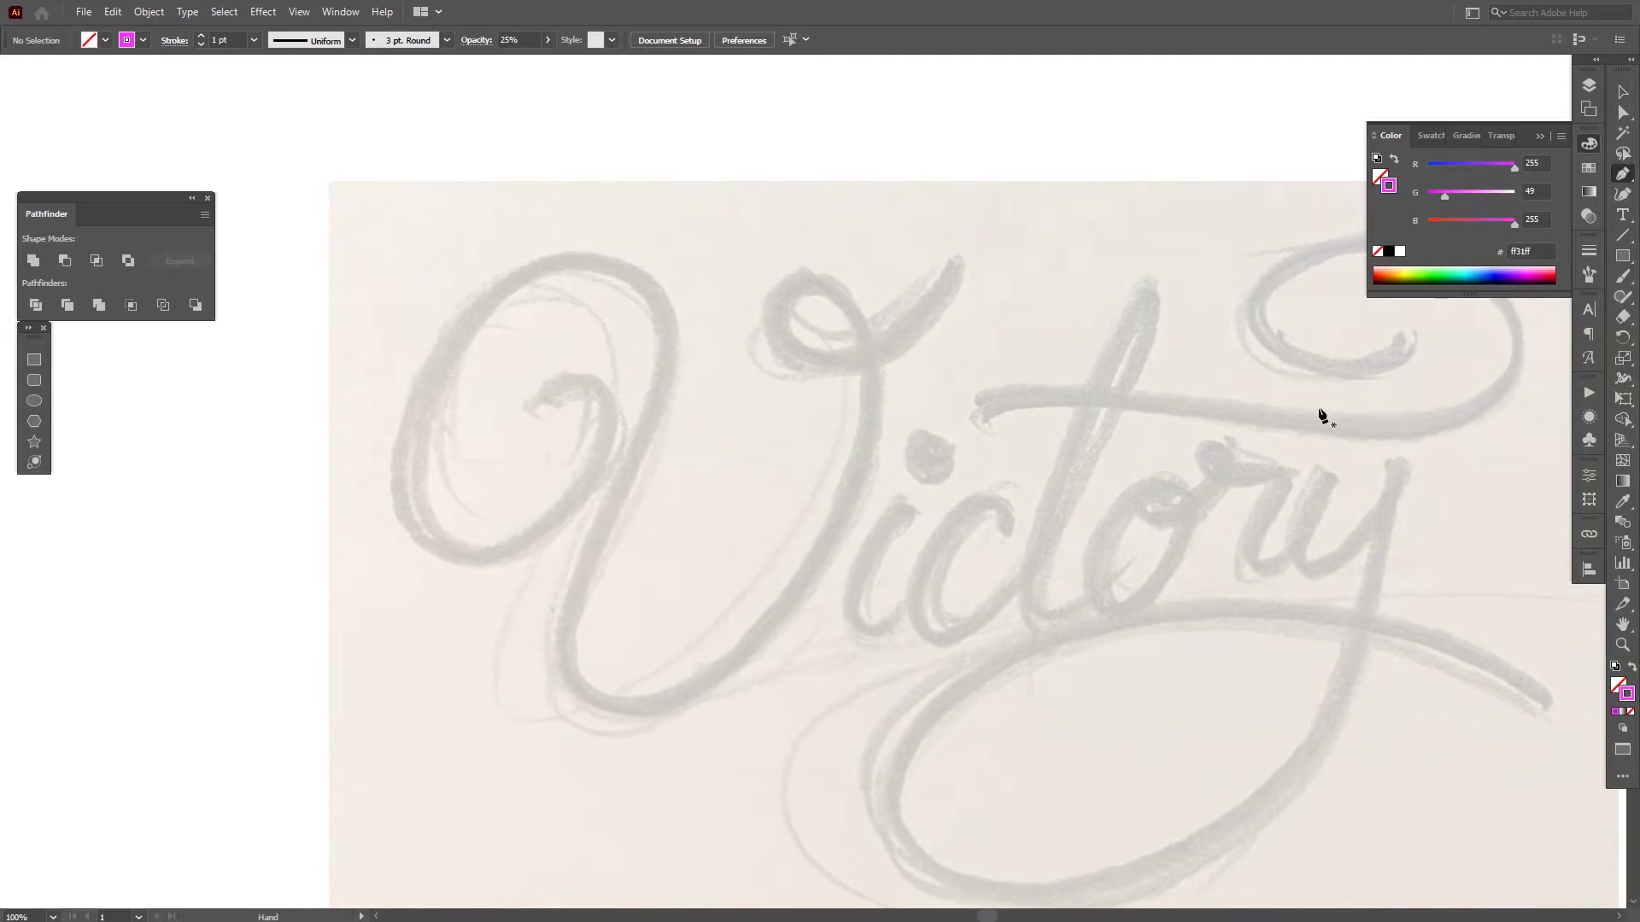
{"action": "left_click", "coordinate": [1588, 144]}
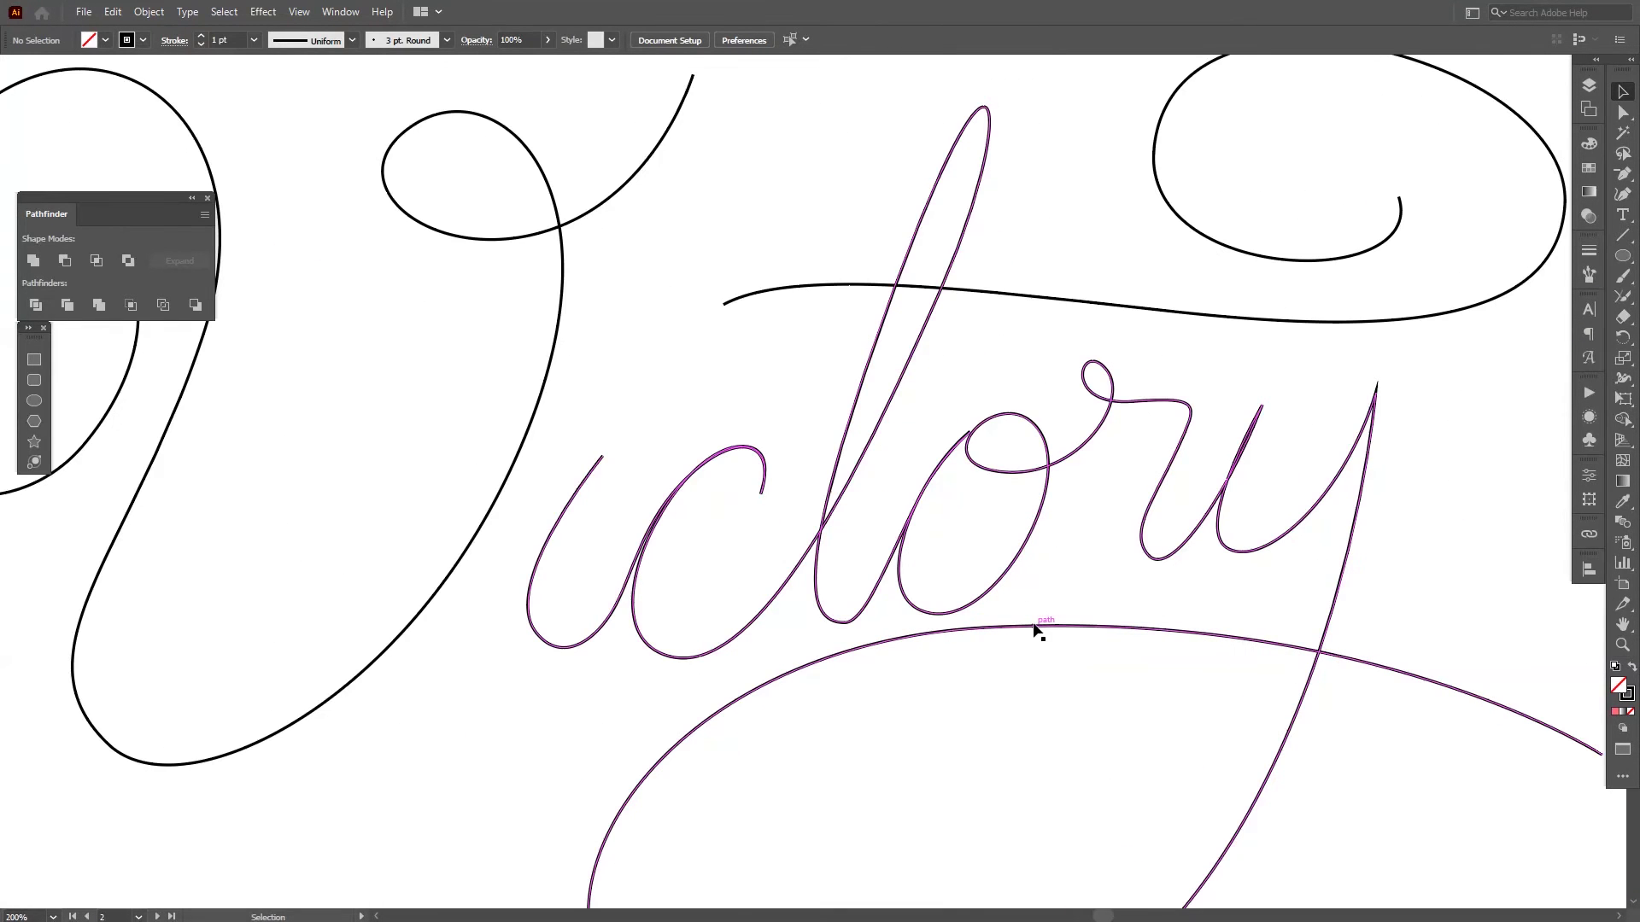
Select and adjust the top anchor of the i on the ictory path with Direct Selection.
{"action": "left_click", "coordinate": [1017, 476]}
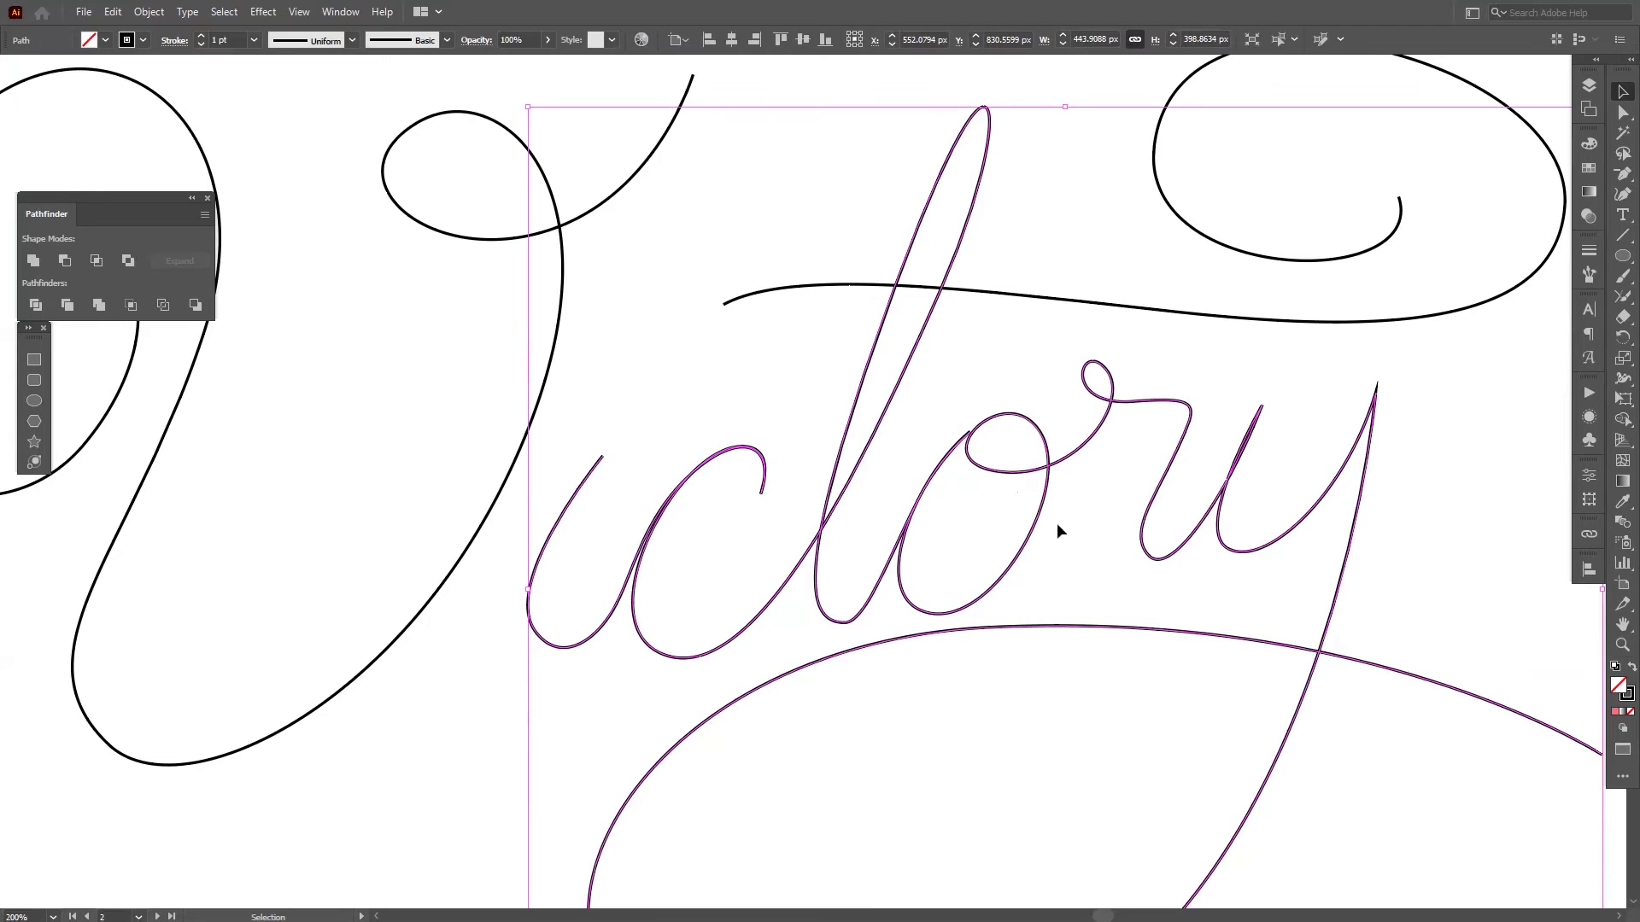
{"action": "scroll", "coordinate": [520, 655], "scroll_direction": "up", "scroll_amount": 2}
{"action": "key", "text": "a"}
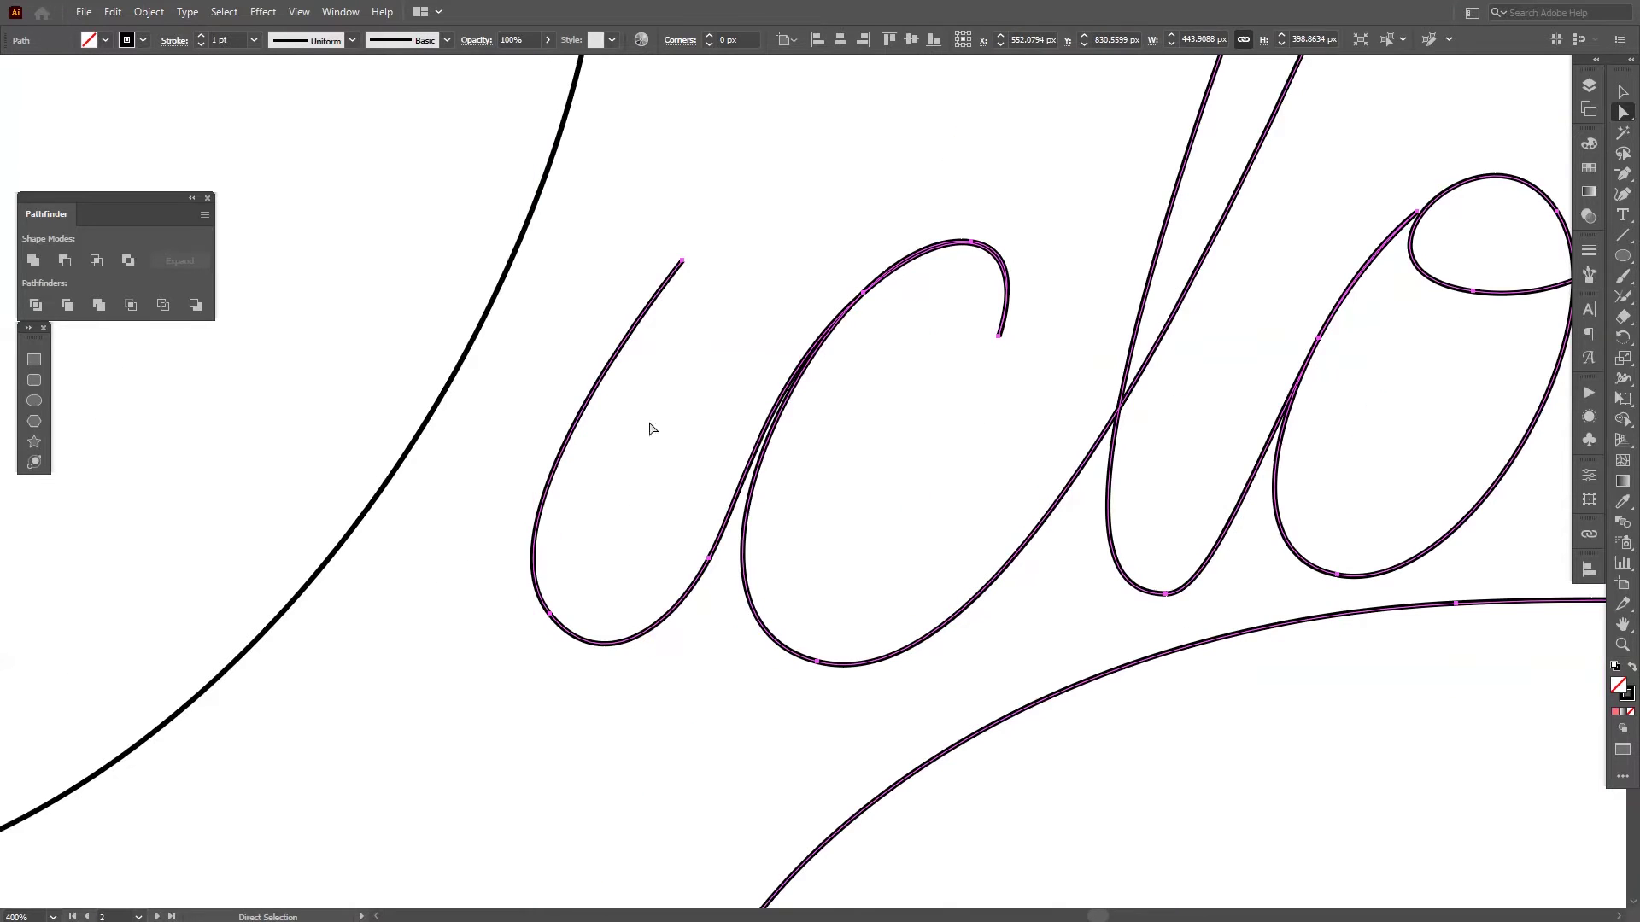
{"action": "left_click_drag", "start_coordinate": [658, 233], "coordinate": [740, 311]}
{"action": "key", "text": "ctrl+shift+a"}
{"action": "scroll", "coordinate": [678, 358], "scroll_direction": "down", "scroll_amount": 3}
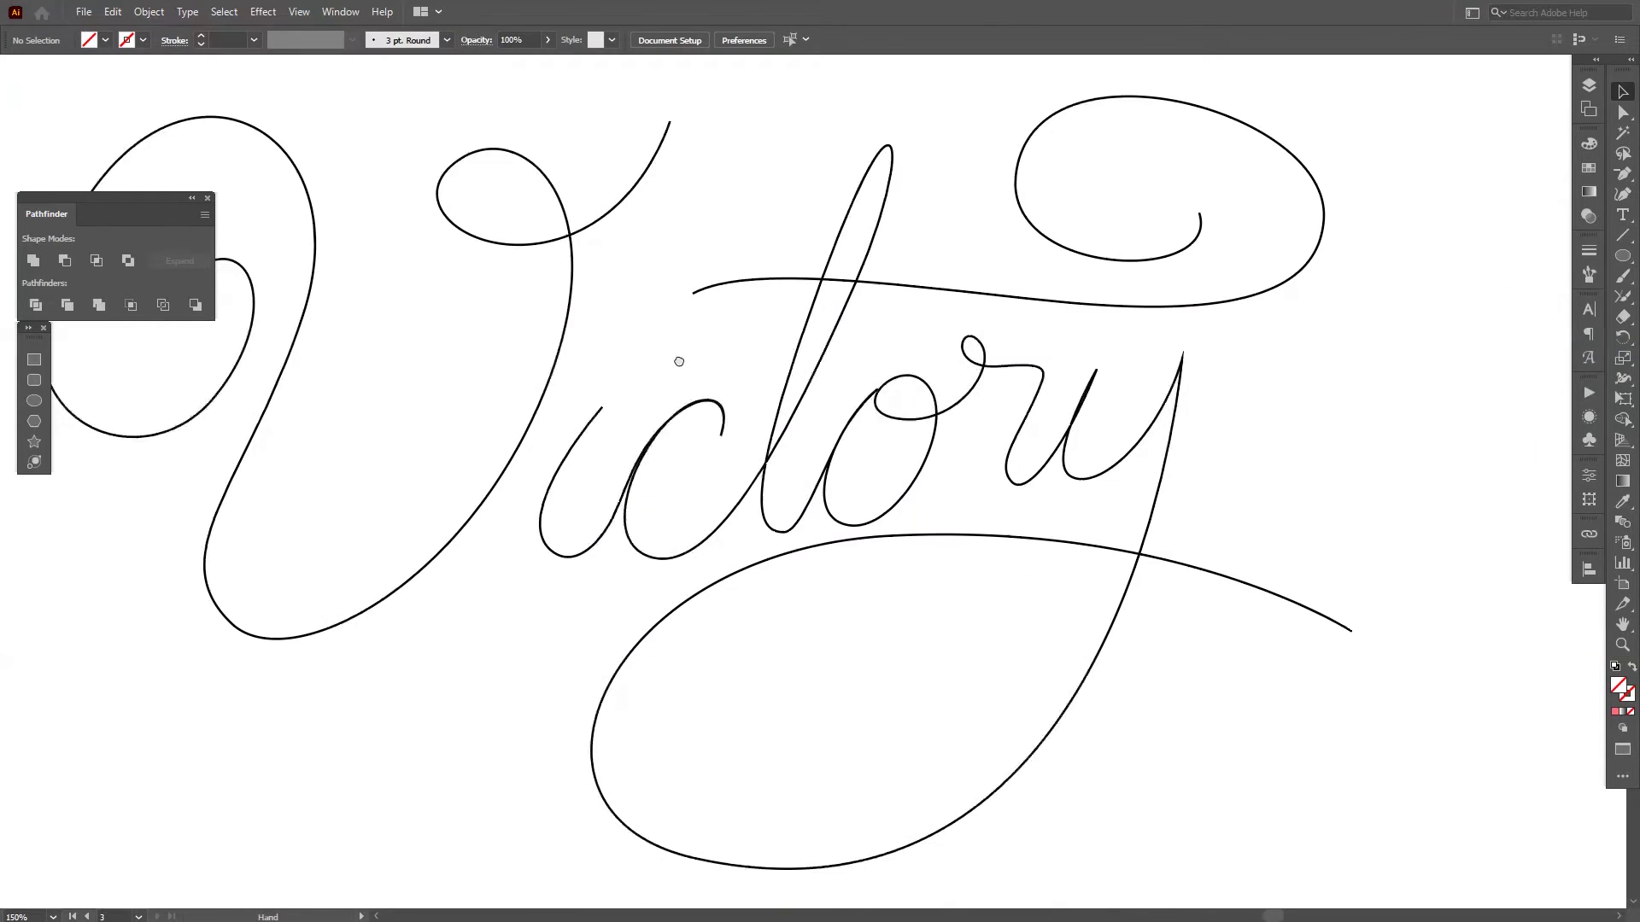
{"action": "scroll", "coordinate": [960, 440], "scroll_direction": "down", "scroll_amount": 1}
{"action": "scroll", "coordinate": [1184, 419], "scroll_direction": "down", "scroll_amount": 1}
{"action": "scroll", "coordinate": [1259, 327], "scroll_direction": "up", "scroll_amount": 1}
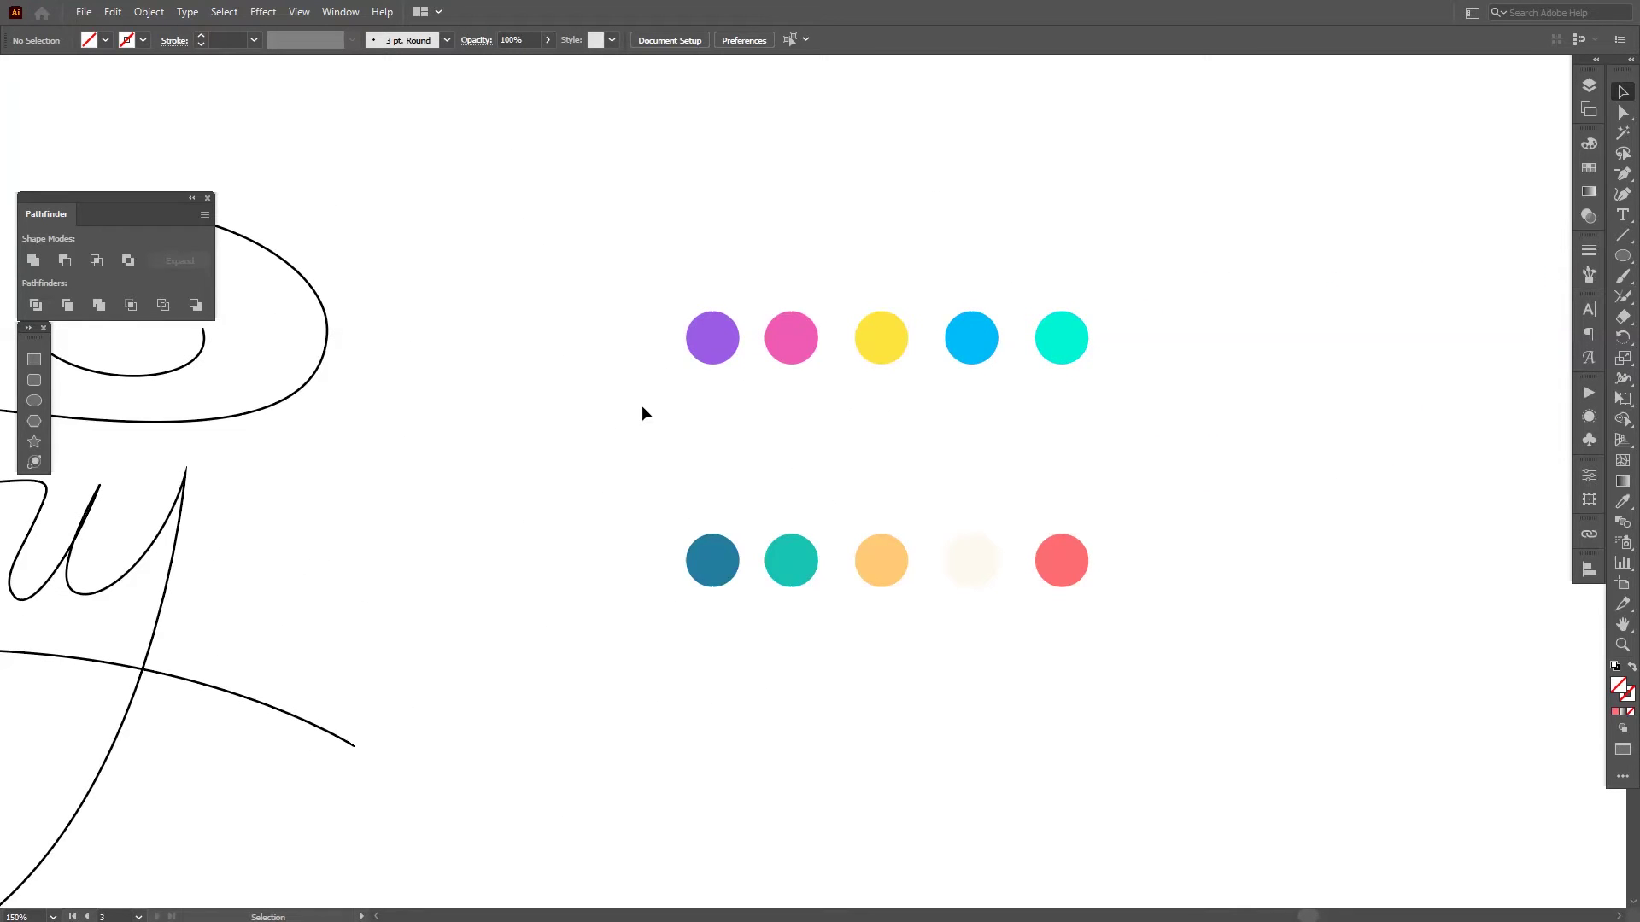
Marquee-select the five circles in the bottom colour row.
{"action": "left_click_drag", "start_coordinate": [645, 498], "coordinate": [1323, 656]}
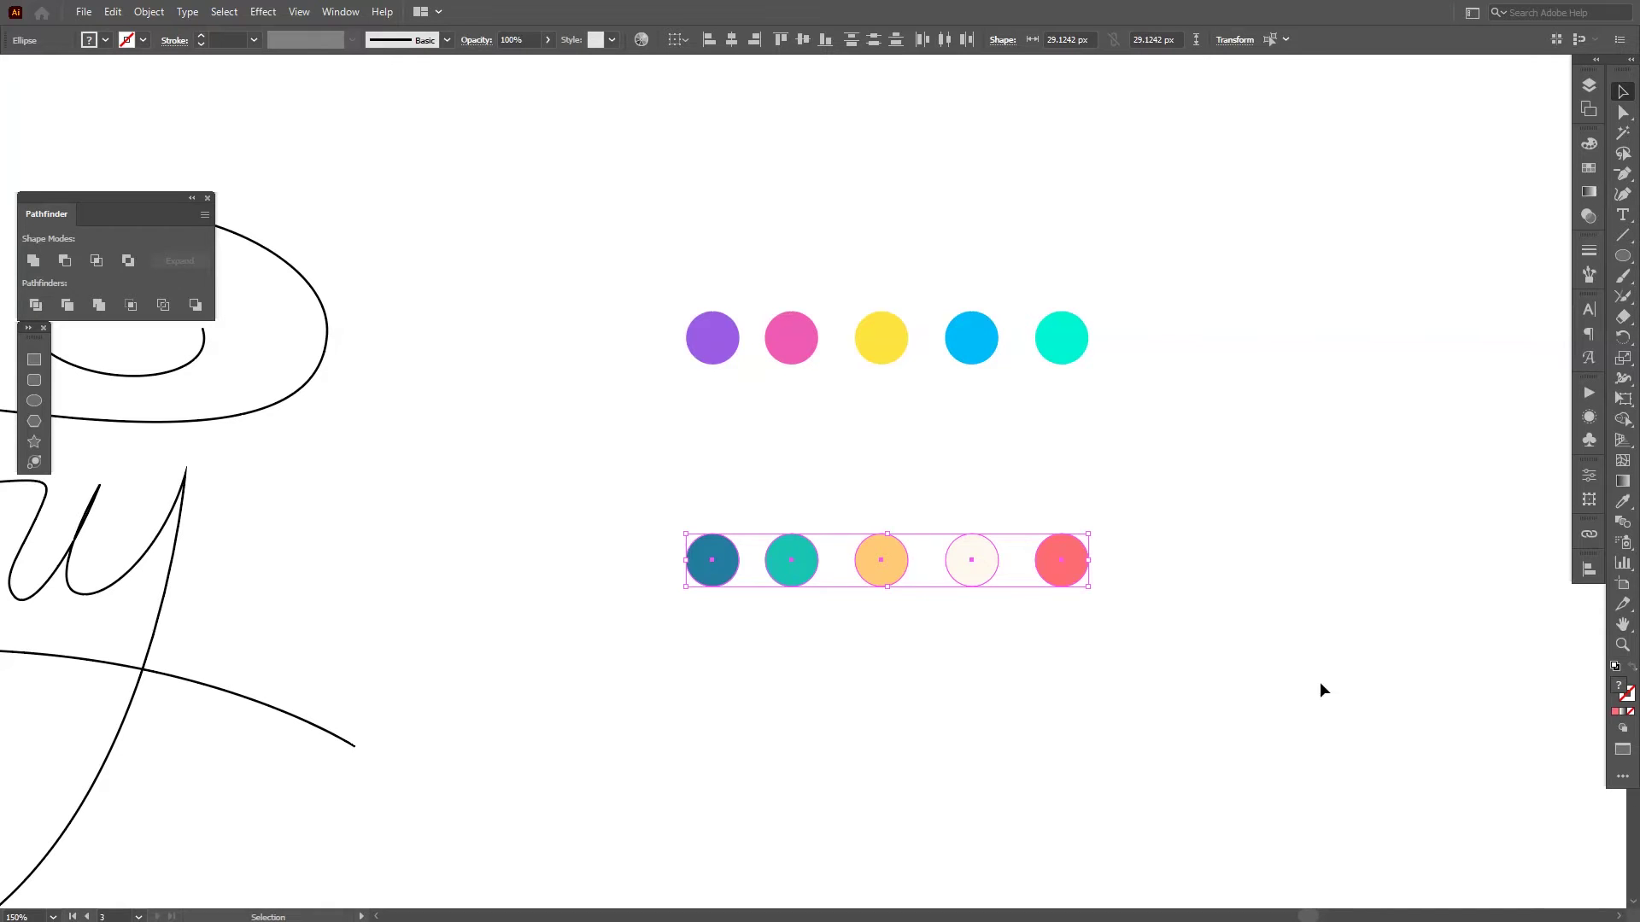
Blend the five selected circles and set the blend spacing to Specified Steps.
{"action": "left_click", "coordinate": [168, 17]}
{"action": "mouse_move", "coordinate": [243, 493]}
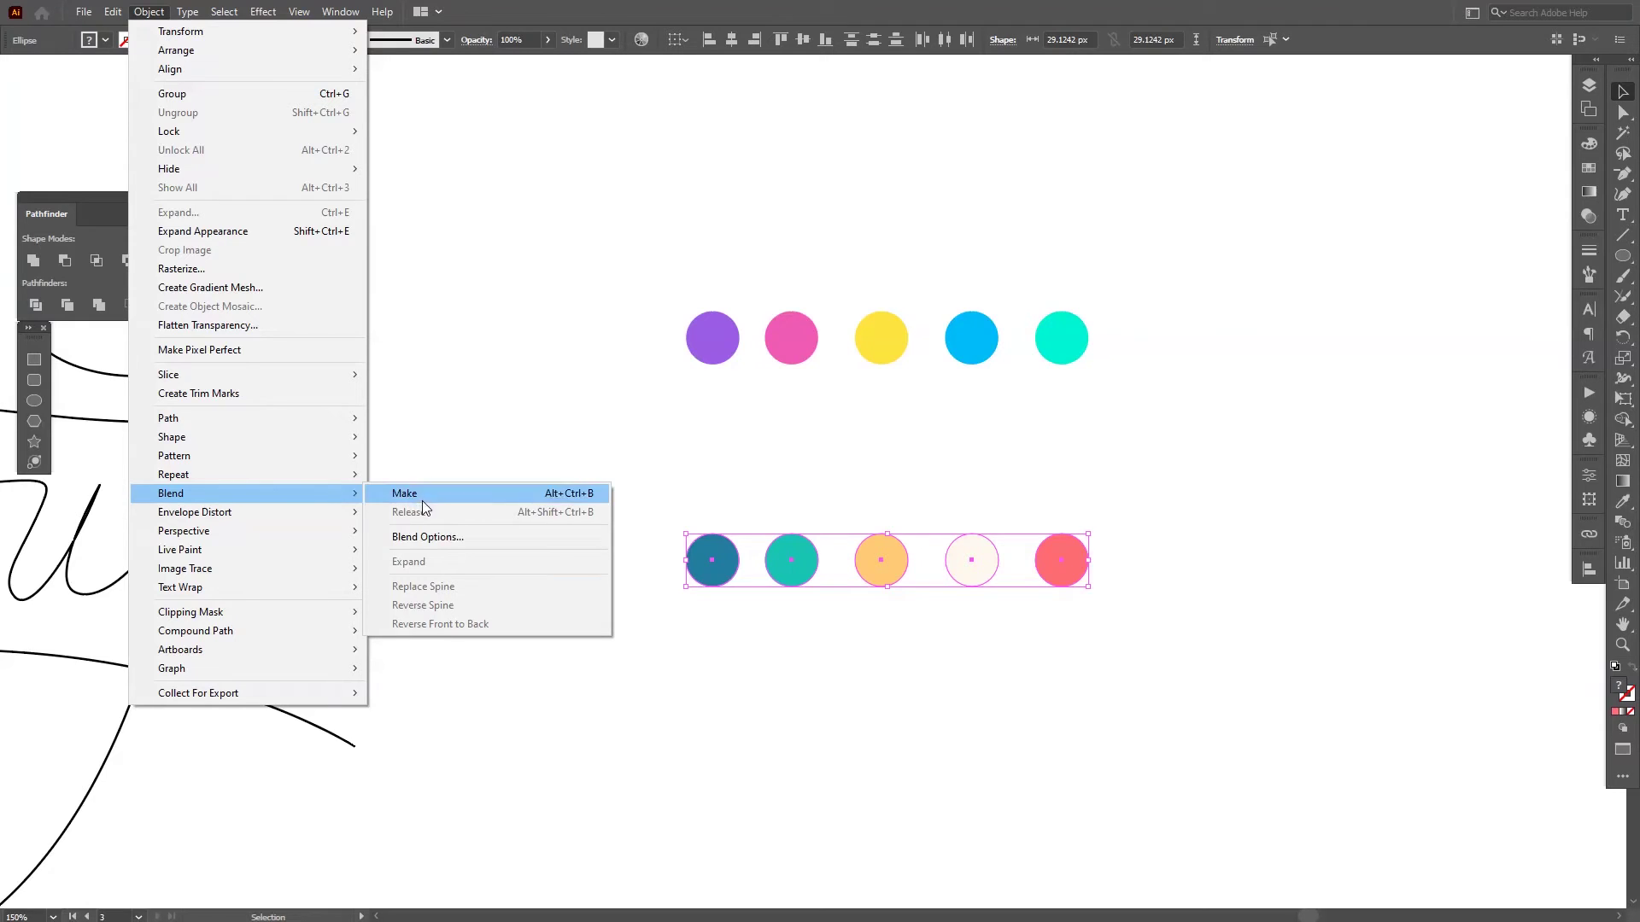
{"action": "left_click", "coordinate": [459, 494]}
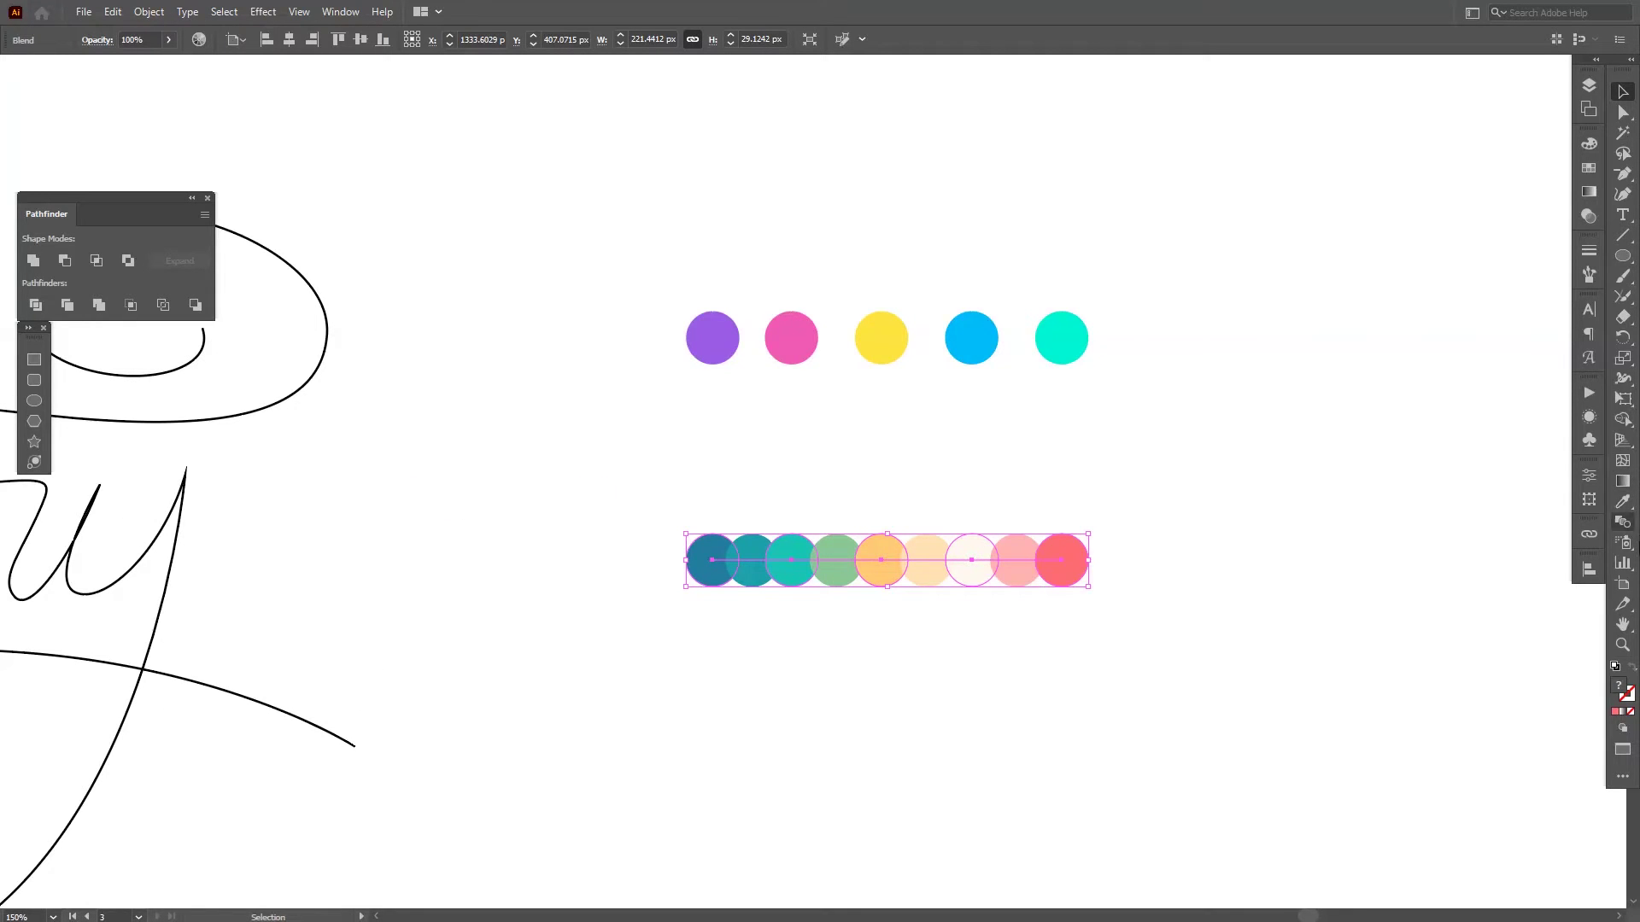
{"action": "double_click", "coordinate": [1623, 523]}
{"action": "left_click", "coordinate": [983, 139]}
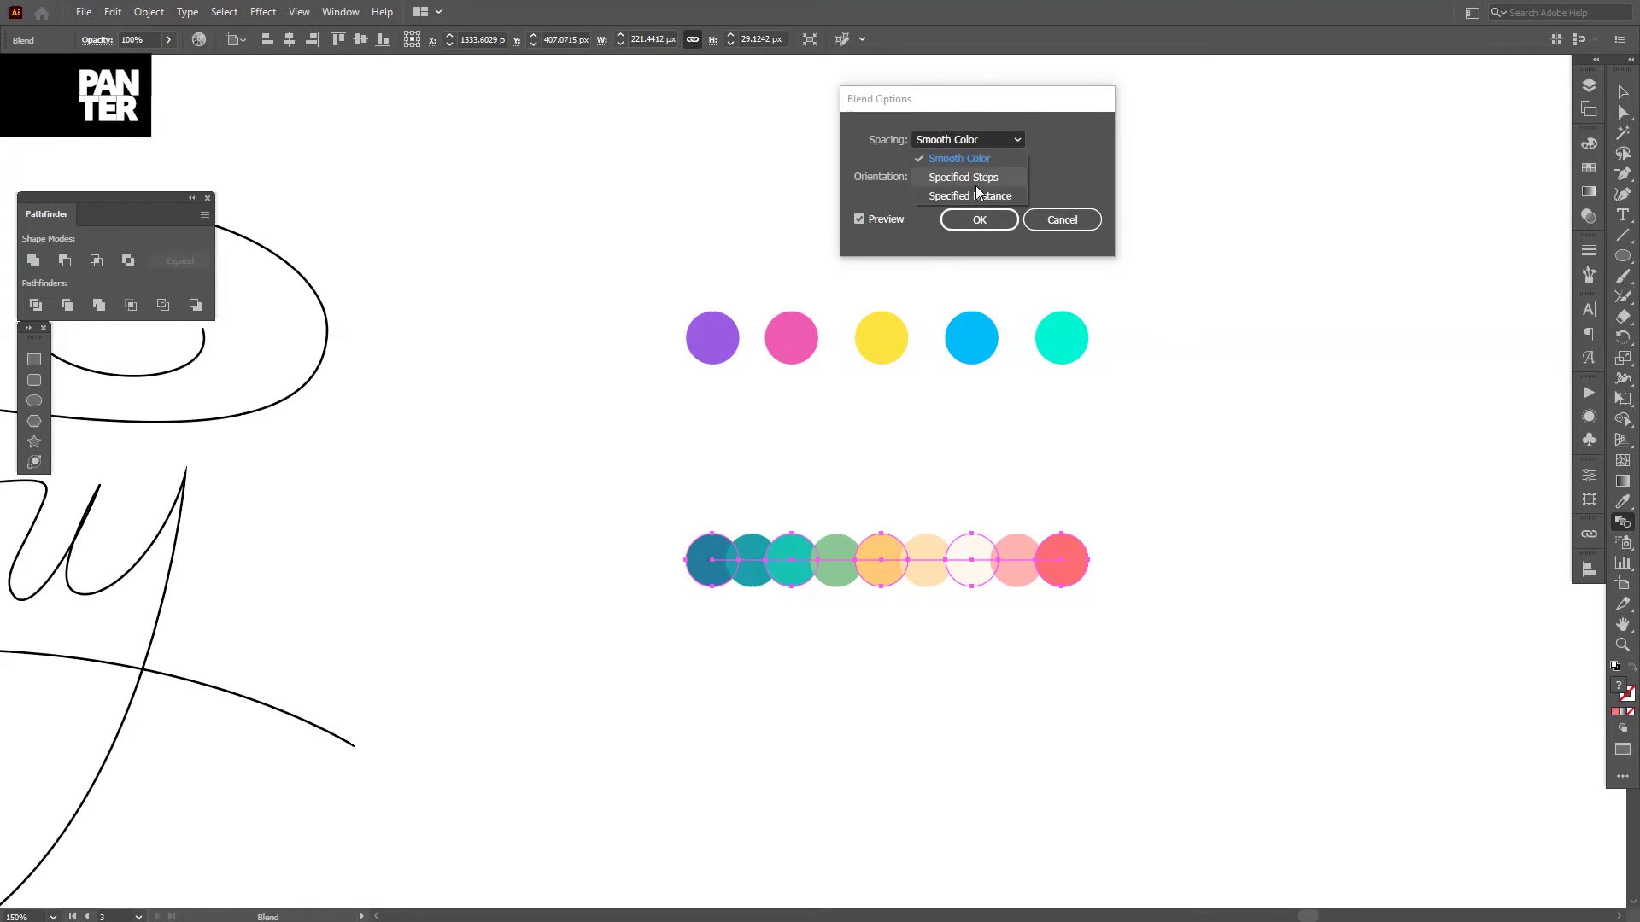
{"action": "left_click", "coordinate": [975, 185]}
{"action": "type", "text": "1000"}
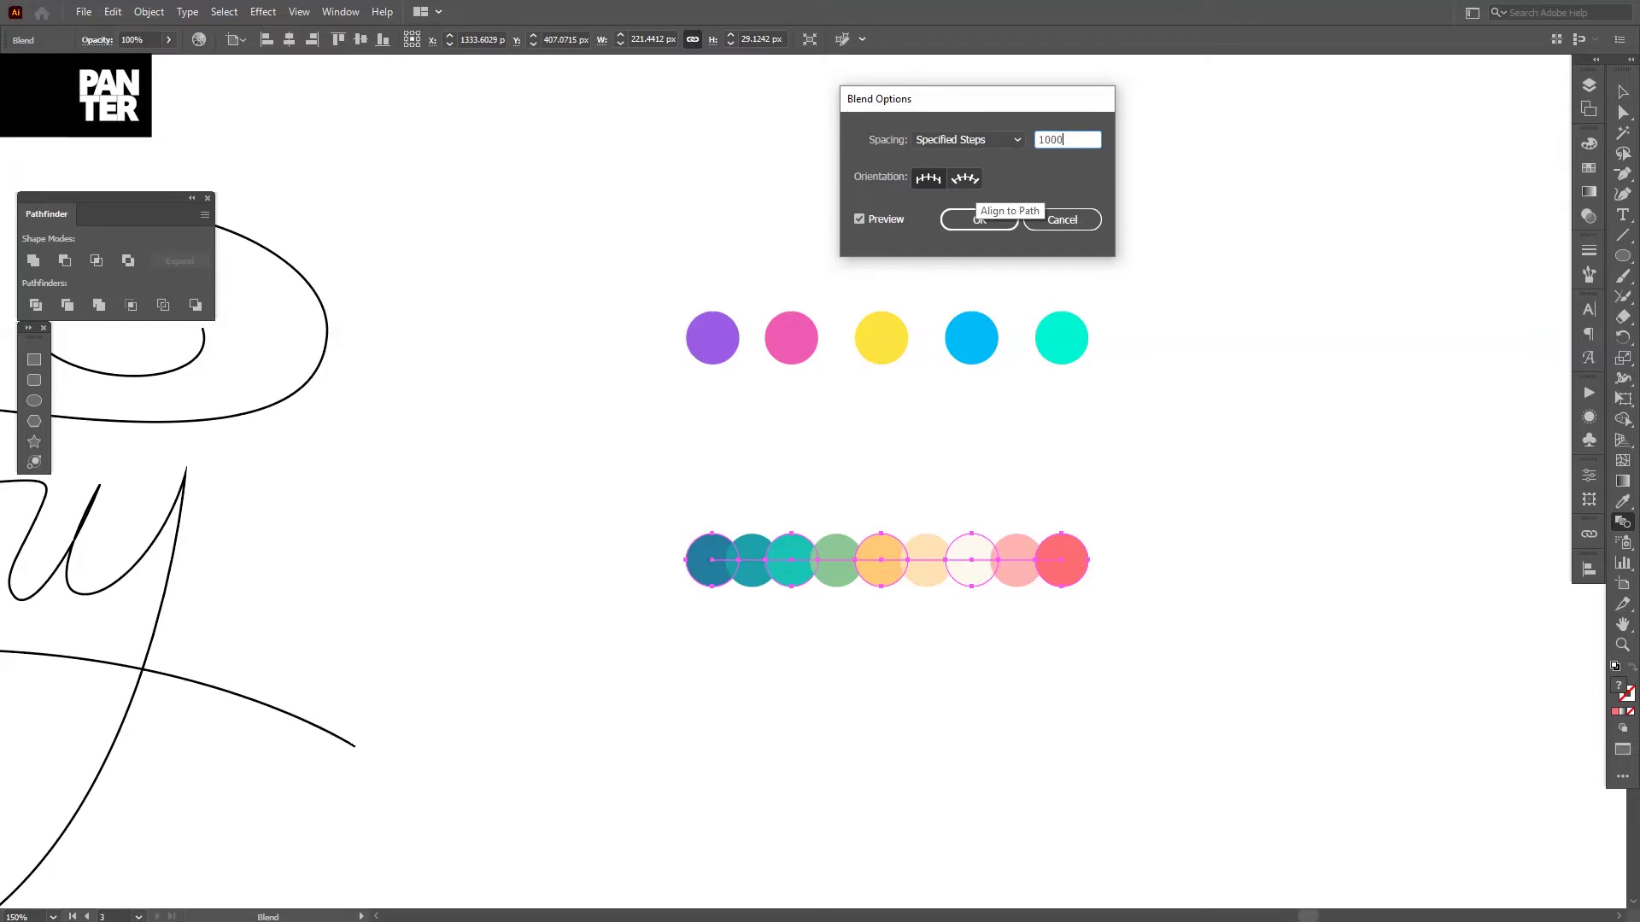
{"action": "key", "text": "Return"}
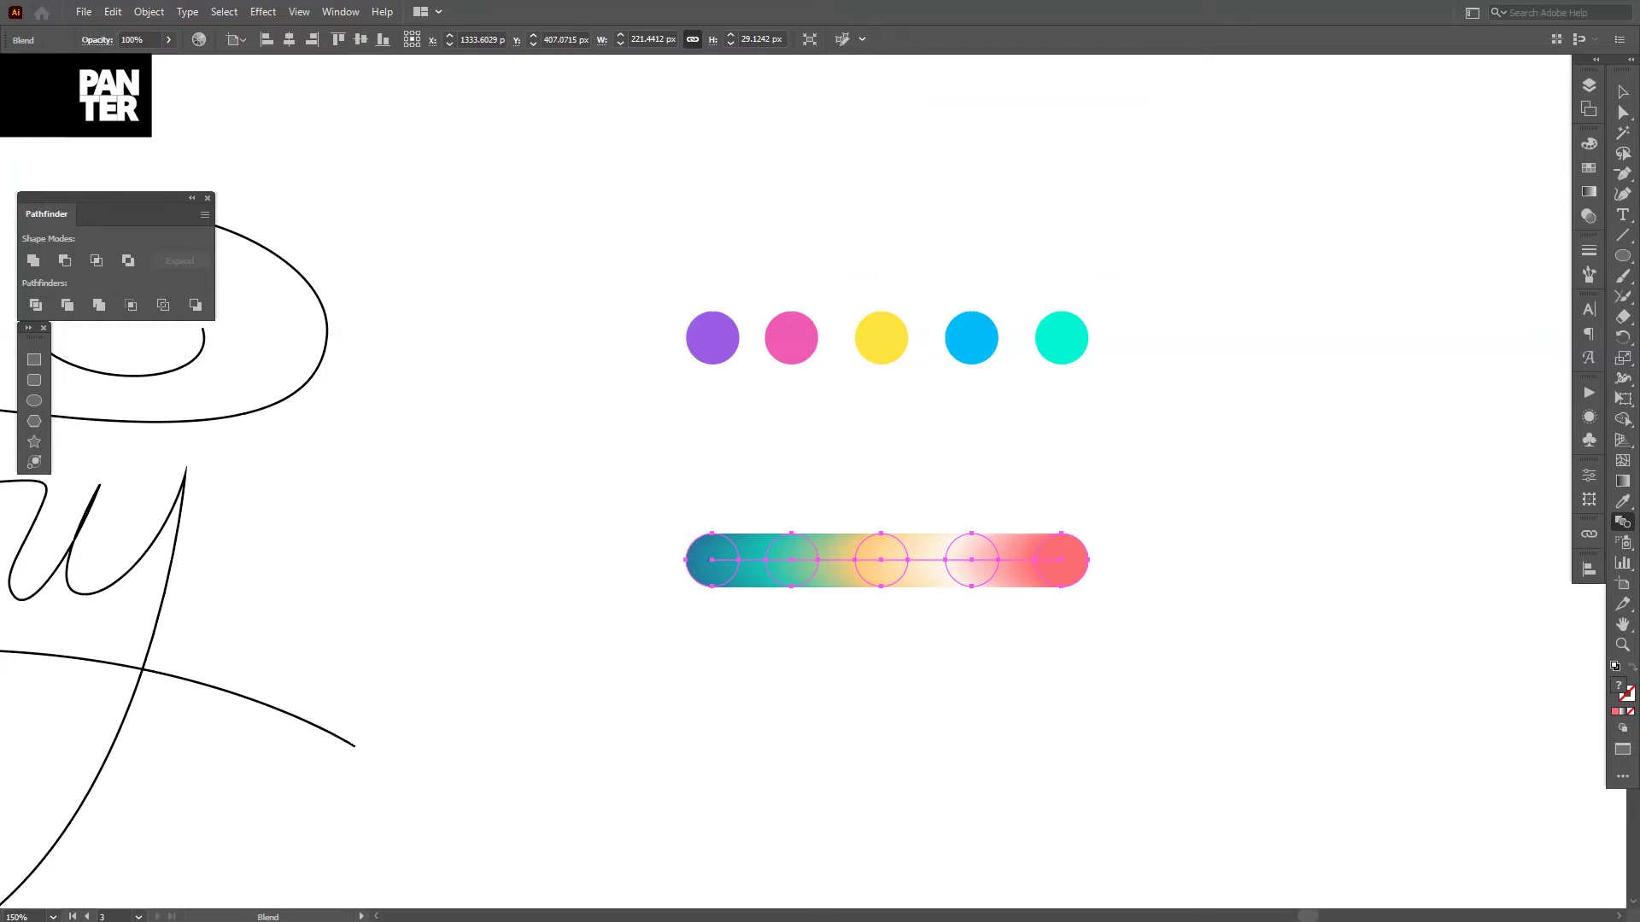
{"action": "left_click", "coordinate": [1625, 92]}
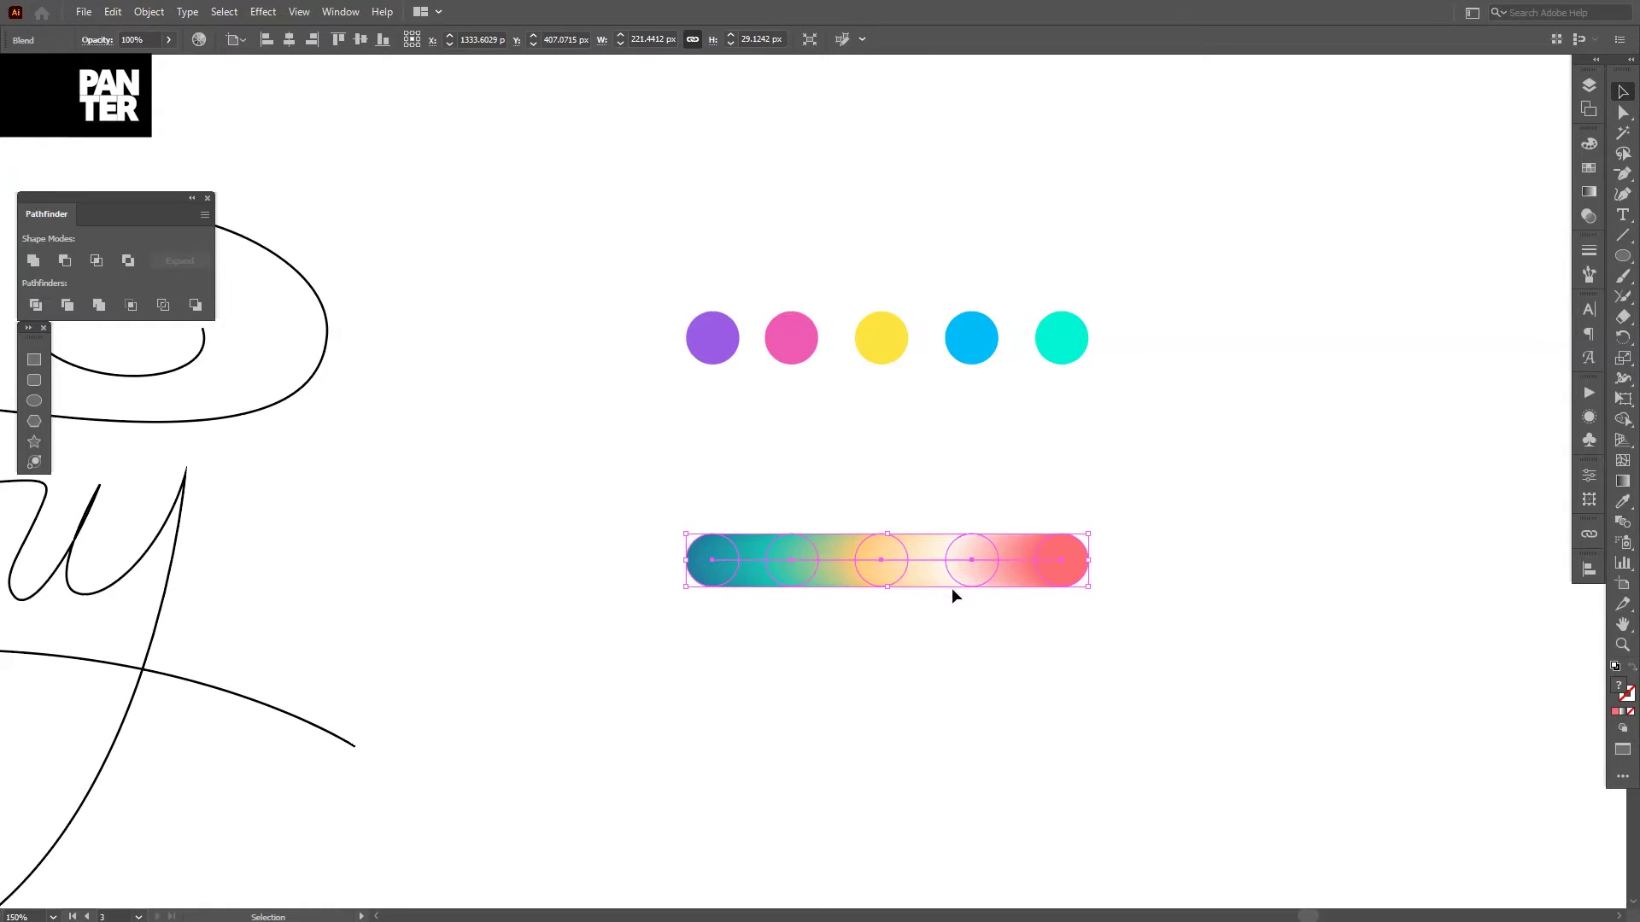
{"action": "scroll", "coordinate": [952, 589], "scroll_direction": "down", "scroll_amount": 3}
{"action": "left_click_drag", "start_coordinate": [958, 436], "coordinate": [952, 498]}
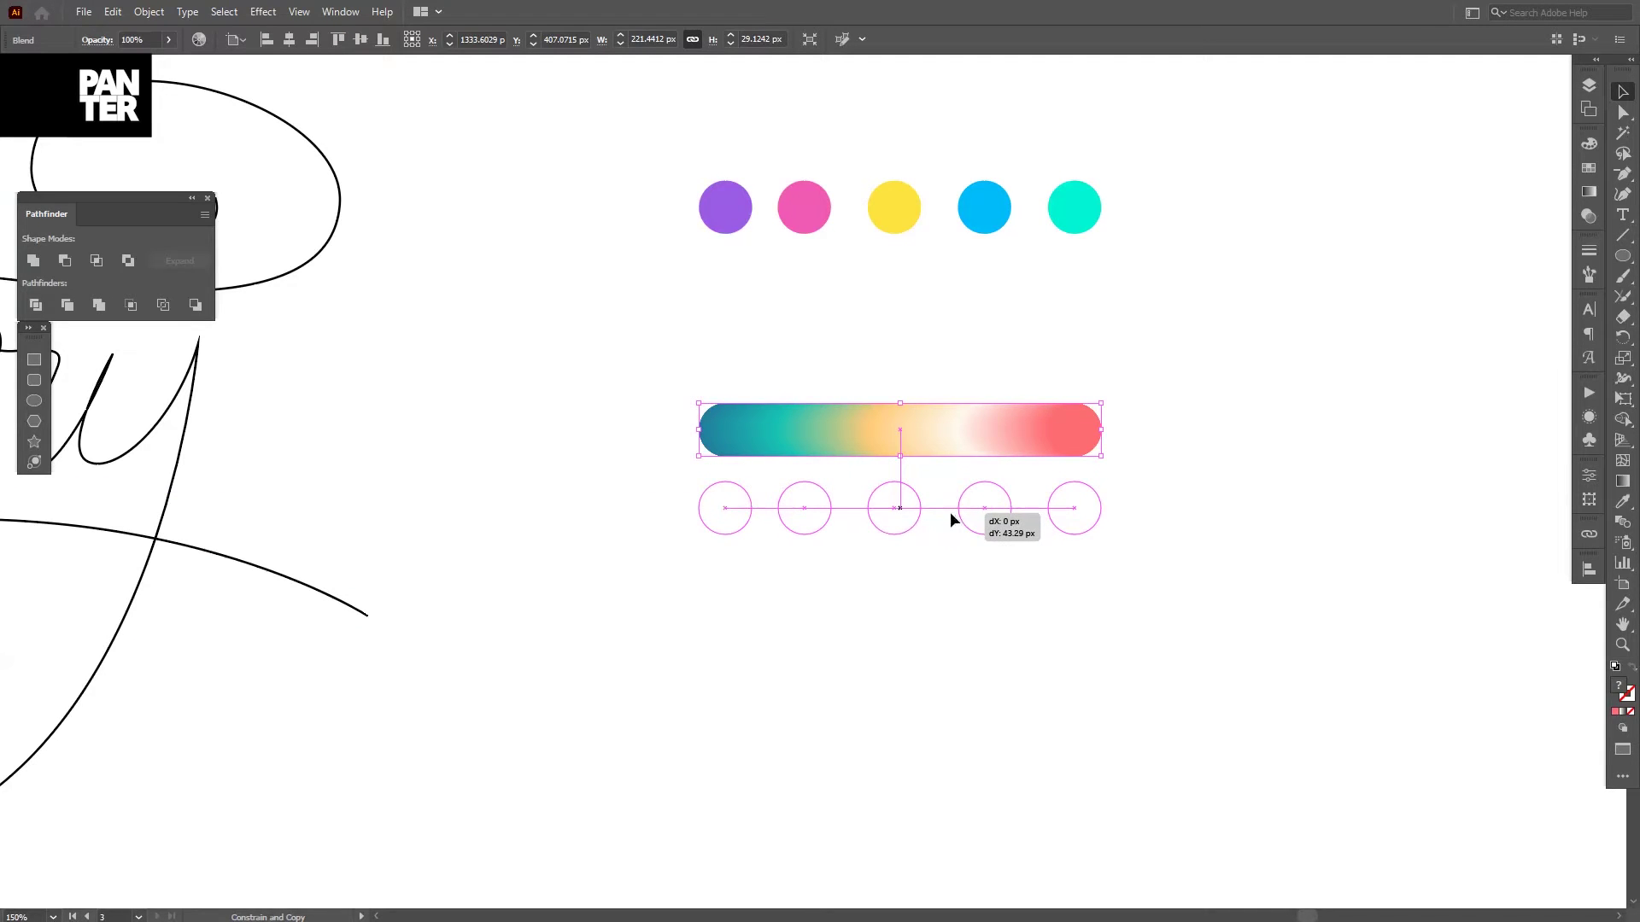
Copy the gradient bar downward and repeat the copy twice with Ctrl+D.
{"action": "left_click_drag", "start_coordinate": [951, 500], "coordinate": [951, 513]}
{"action": "key", "text": "ctrl+d"}
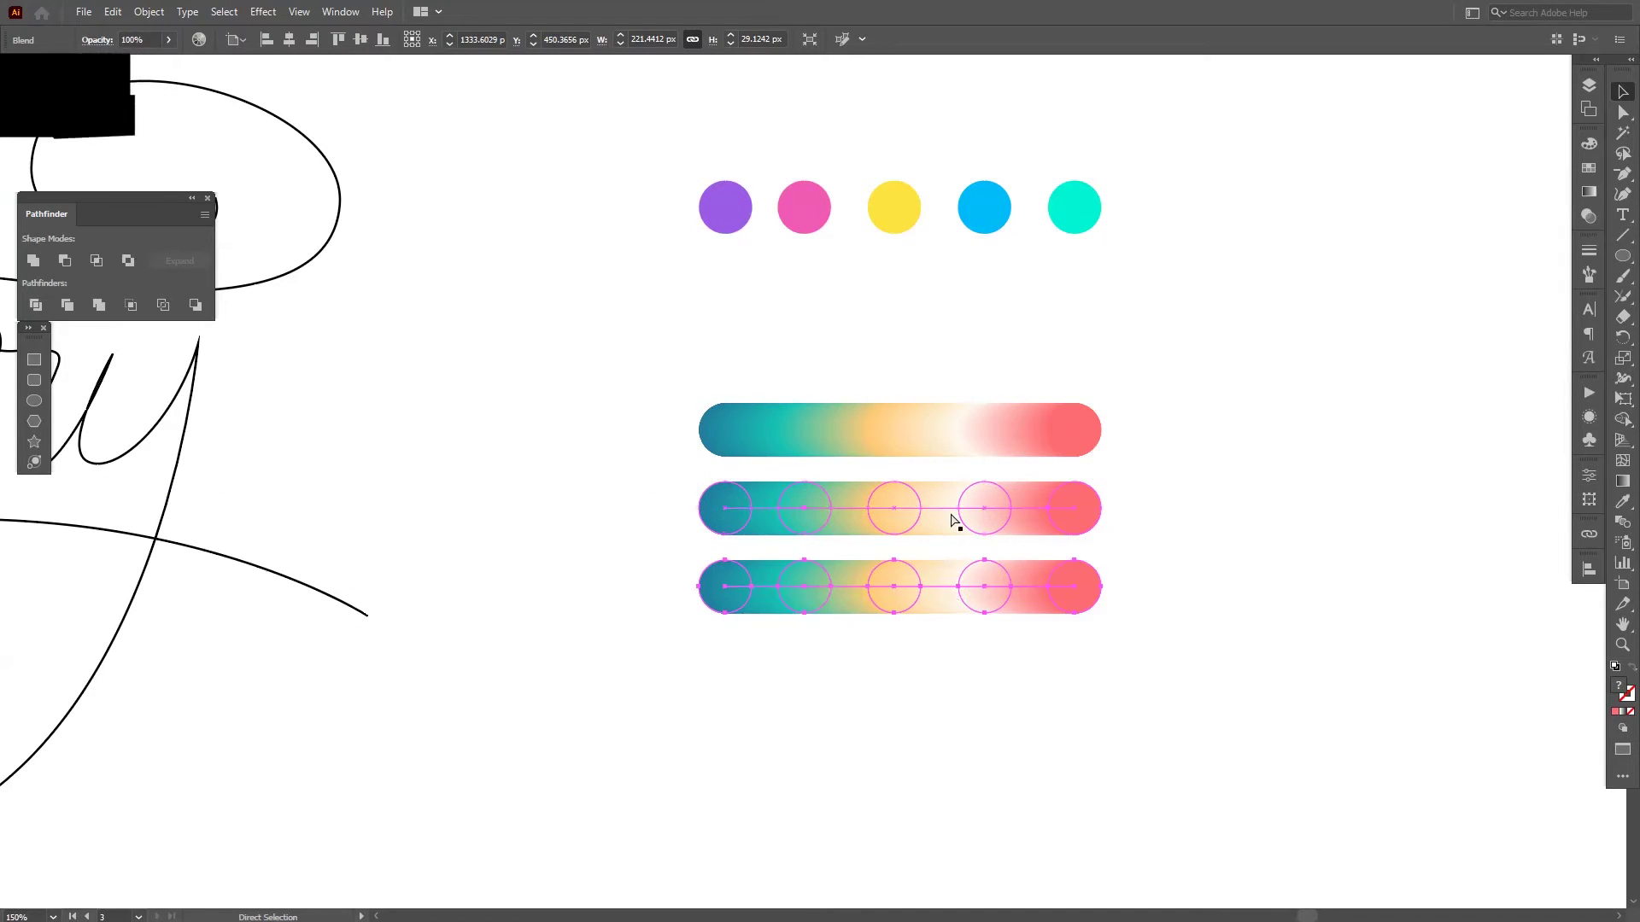
{"action": "key", "text": "ctrl+d"}
{"action": "key", "text": "ctrl+d"}
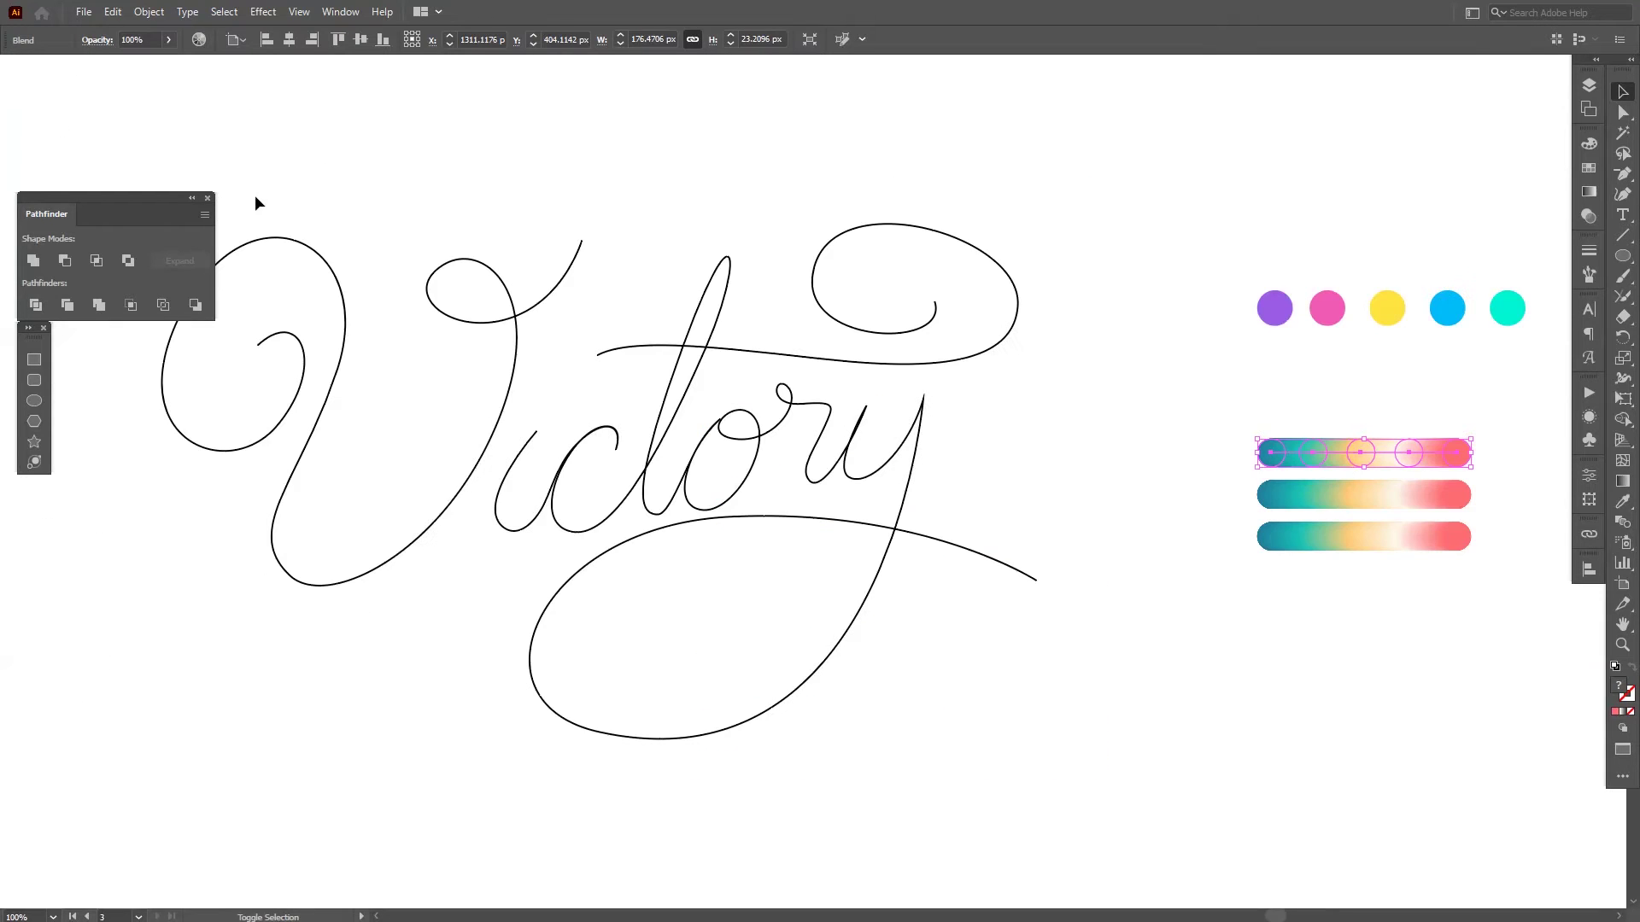
Run a gradient bar along the V path with Blend > Replace Spine.
{"action": "left_click", "coordinate": [467, 324], "text": "shift"}
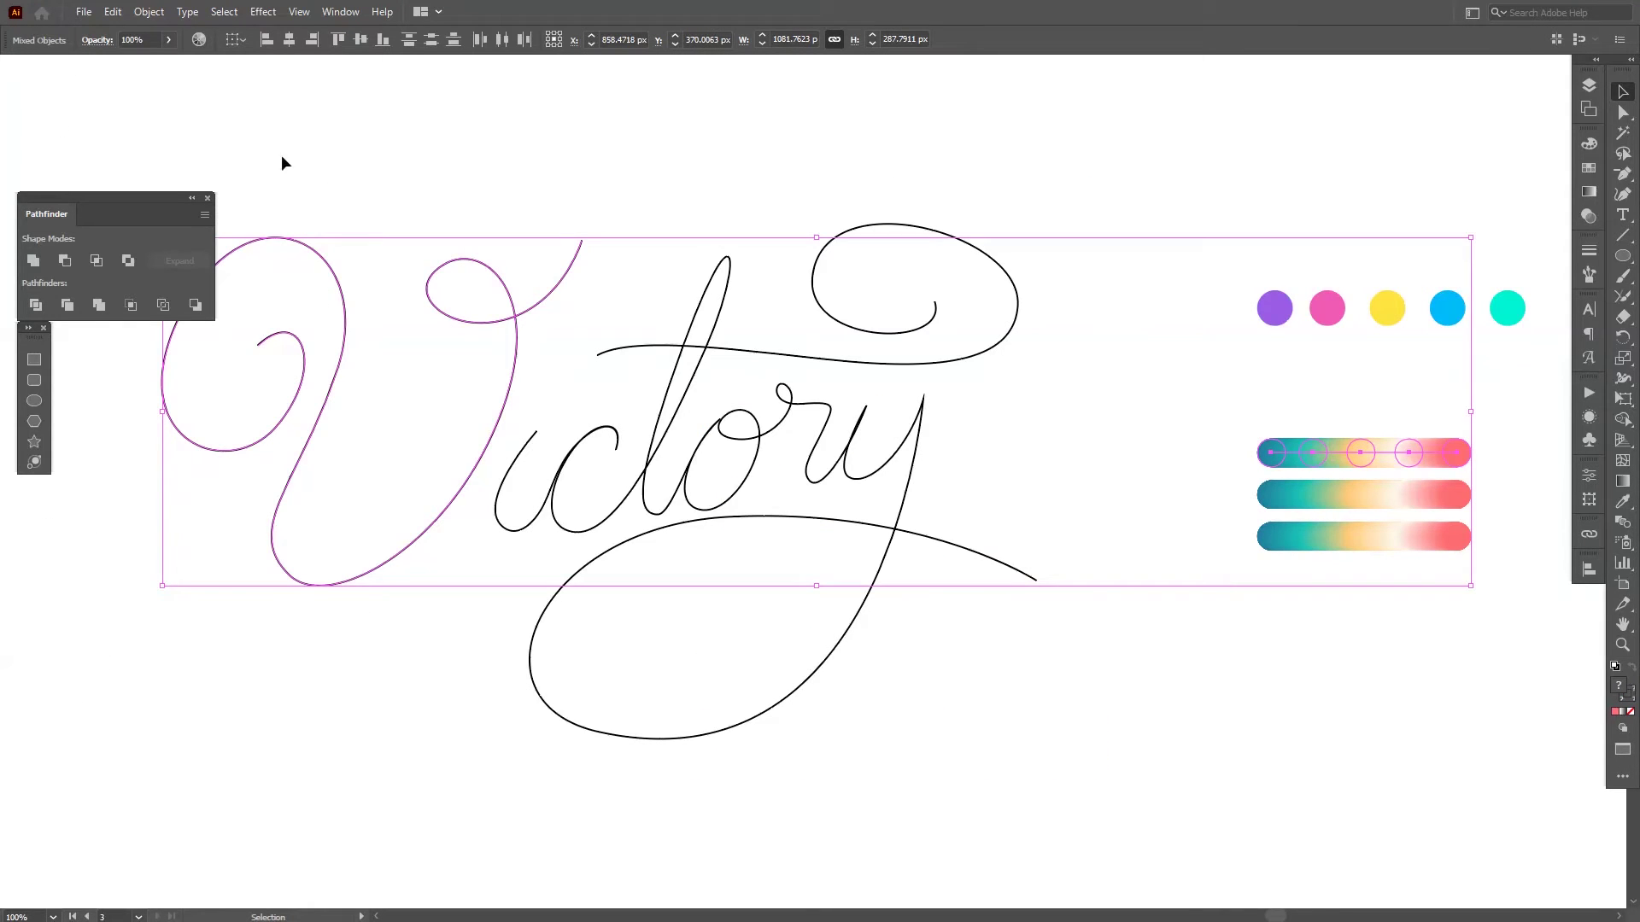
{"action": "left_click", "coordinate": [160, 12]}
{"action": "mouse_move", "coordinate": [170, 494]}
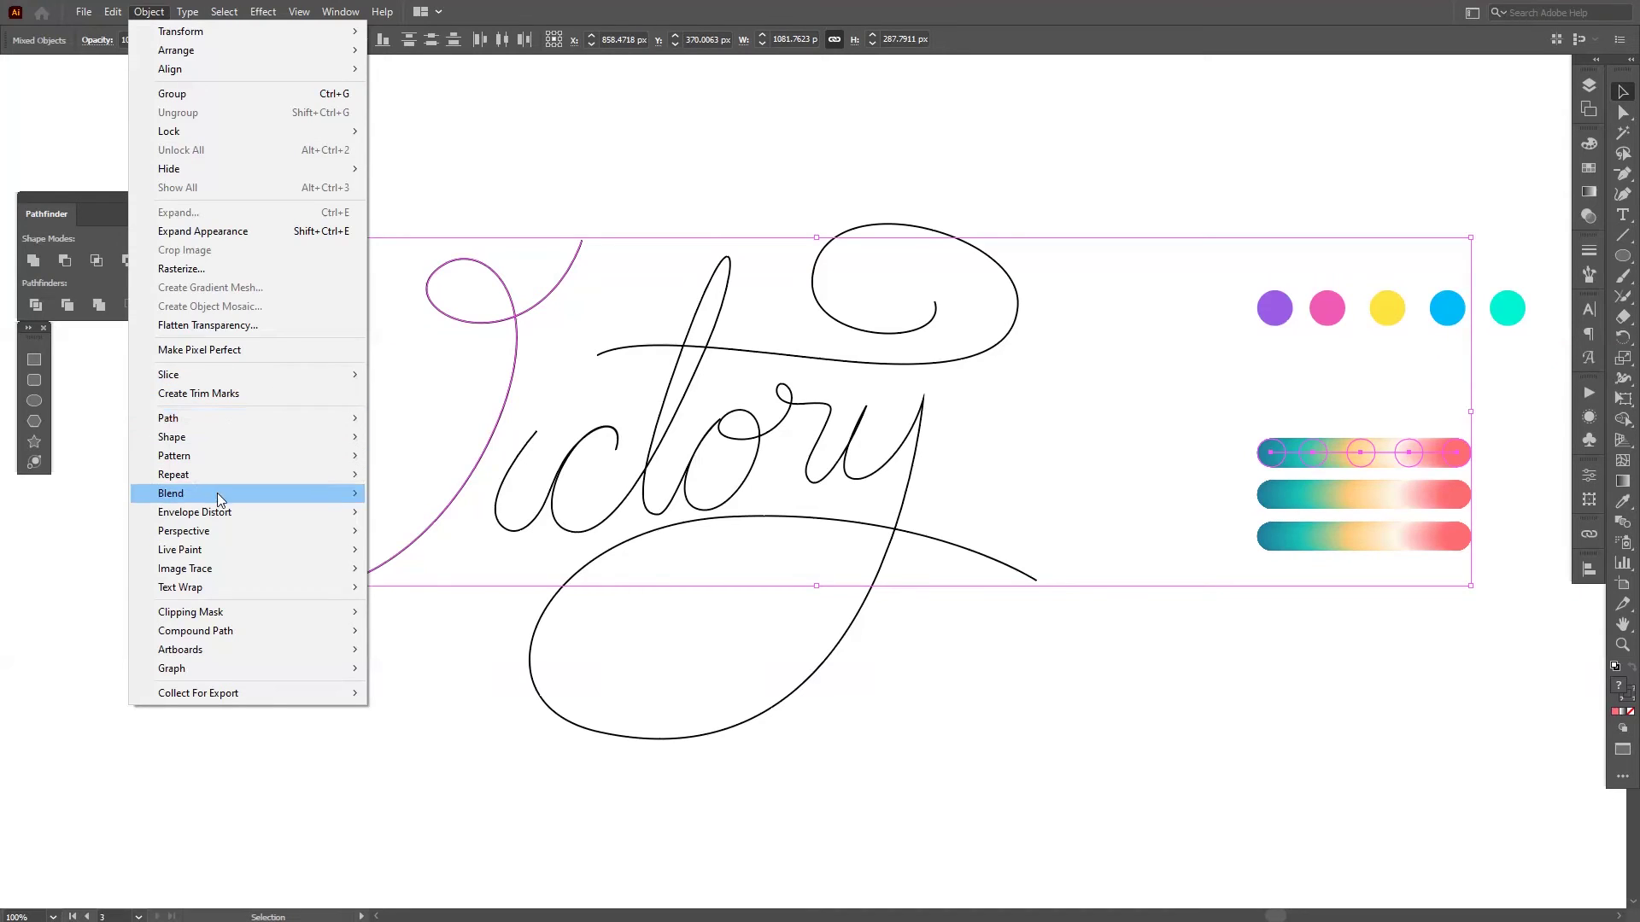
{"action": "left_click", "coordinate": [497, 589]}
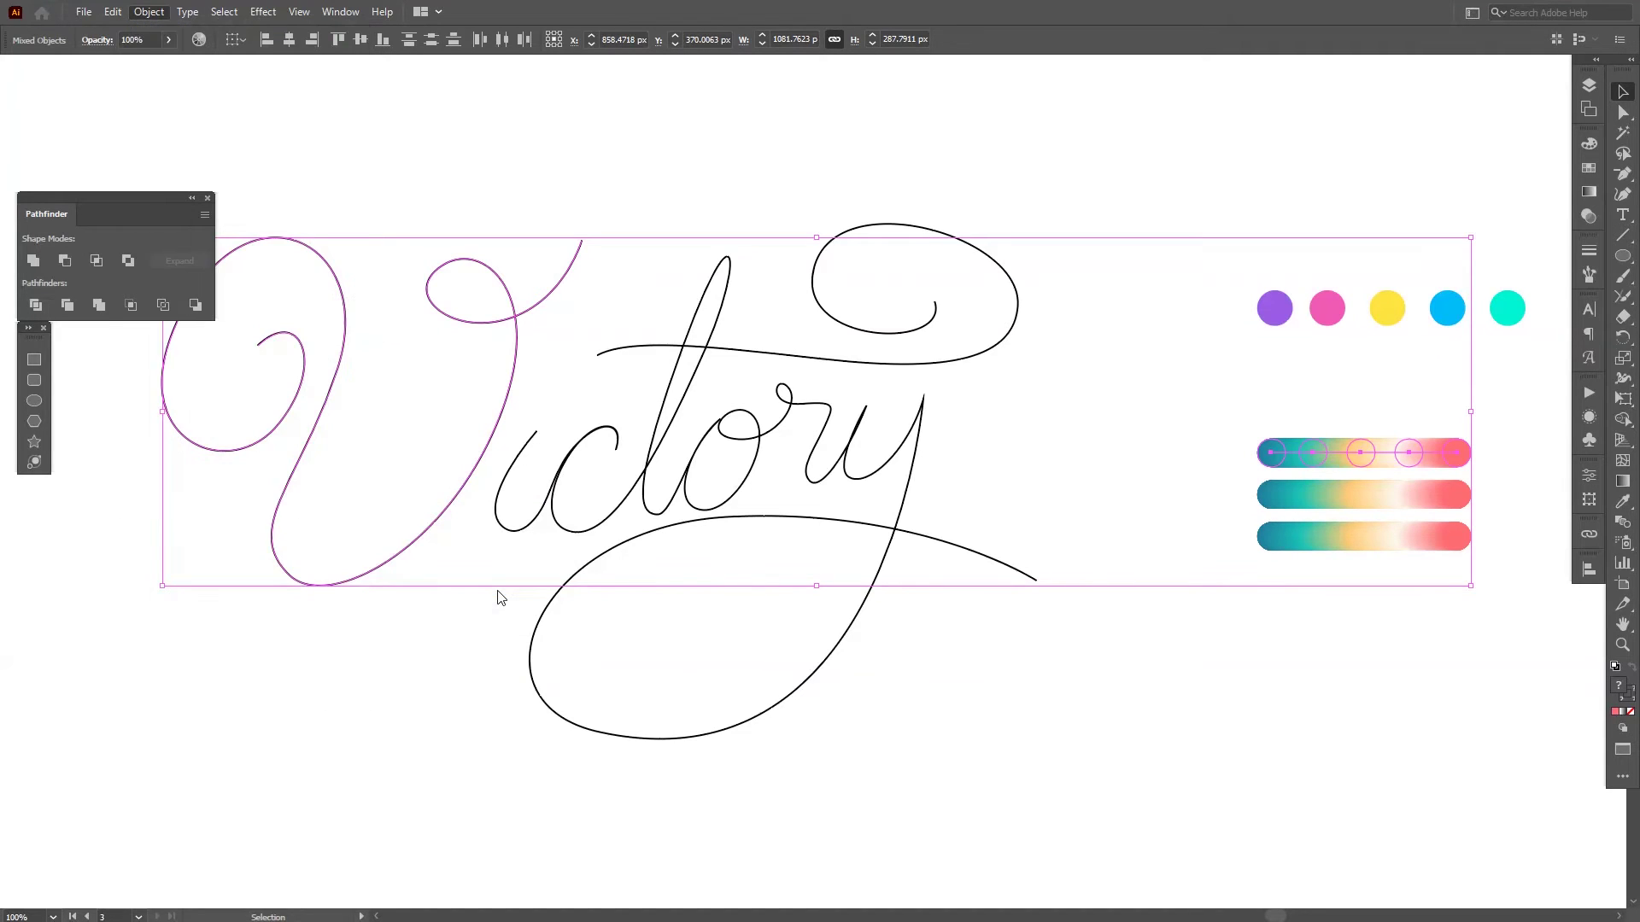
{"action": "left_click", "coordinate": [466, 605]}
{"action": "mouse_move", "coordinate": [467, 606]}
{"action": "left_mouse_down"}
{"action": "mouse_move", "coordinate": [590, 624]}
{"action": "mouse_move", "coordinate": [507, 595]}
{"action": "left_mouse_up"}
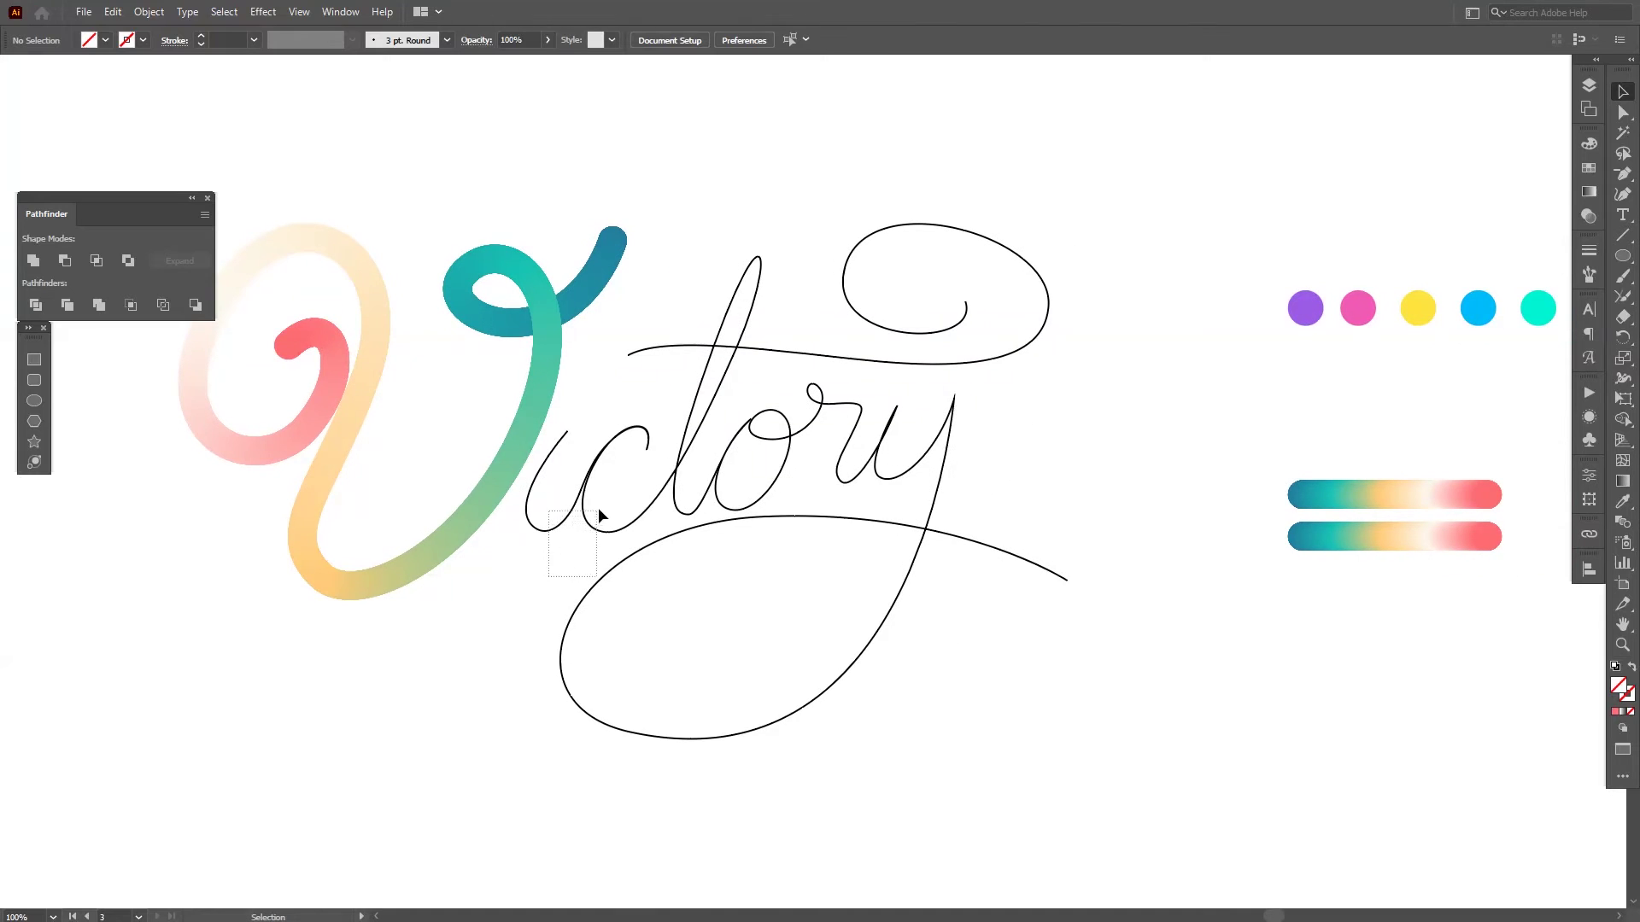
Run the top gradient bar along the ictory path with Blend > Replace Spine.
{"action": "left_click_drag", "start_coordinate": [599, 511], "coordinate": [602, 504]}
{"action": "left_click", "coordinate": [1362, 501], "text": "shift"}
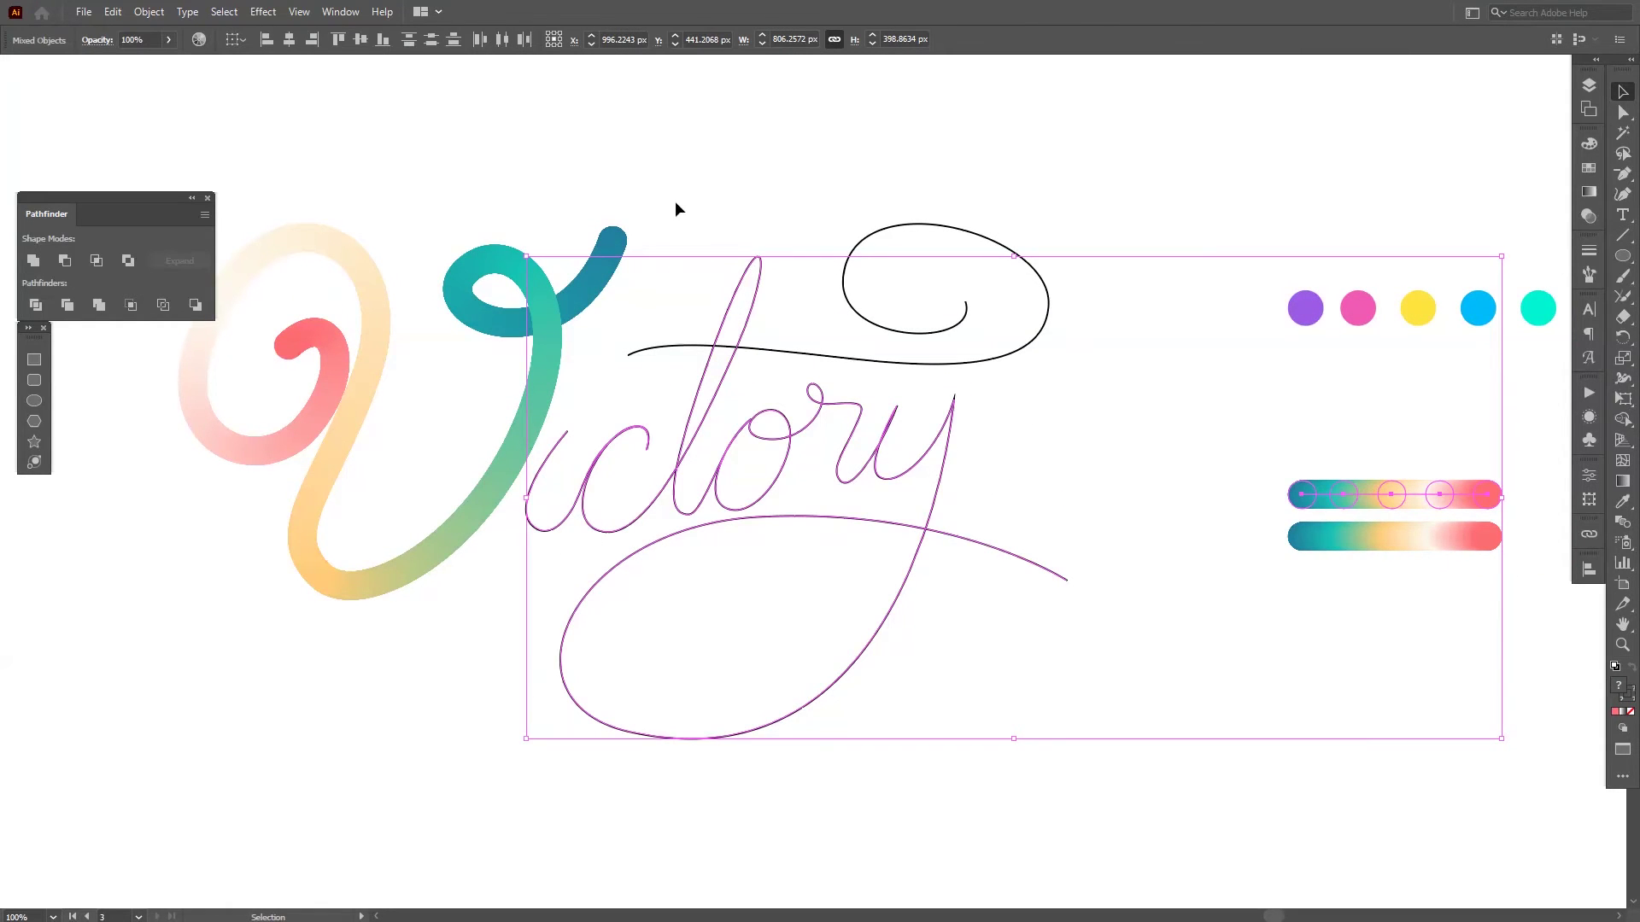
{"action": "left_click", "coordinate": [148, 12]}
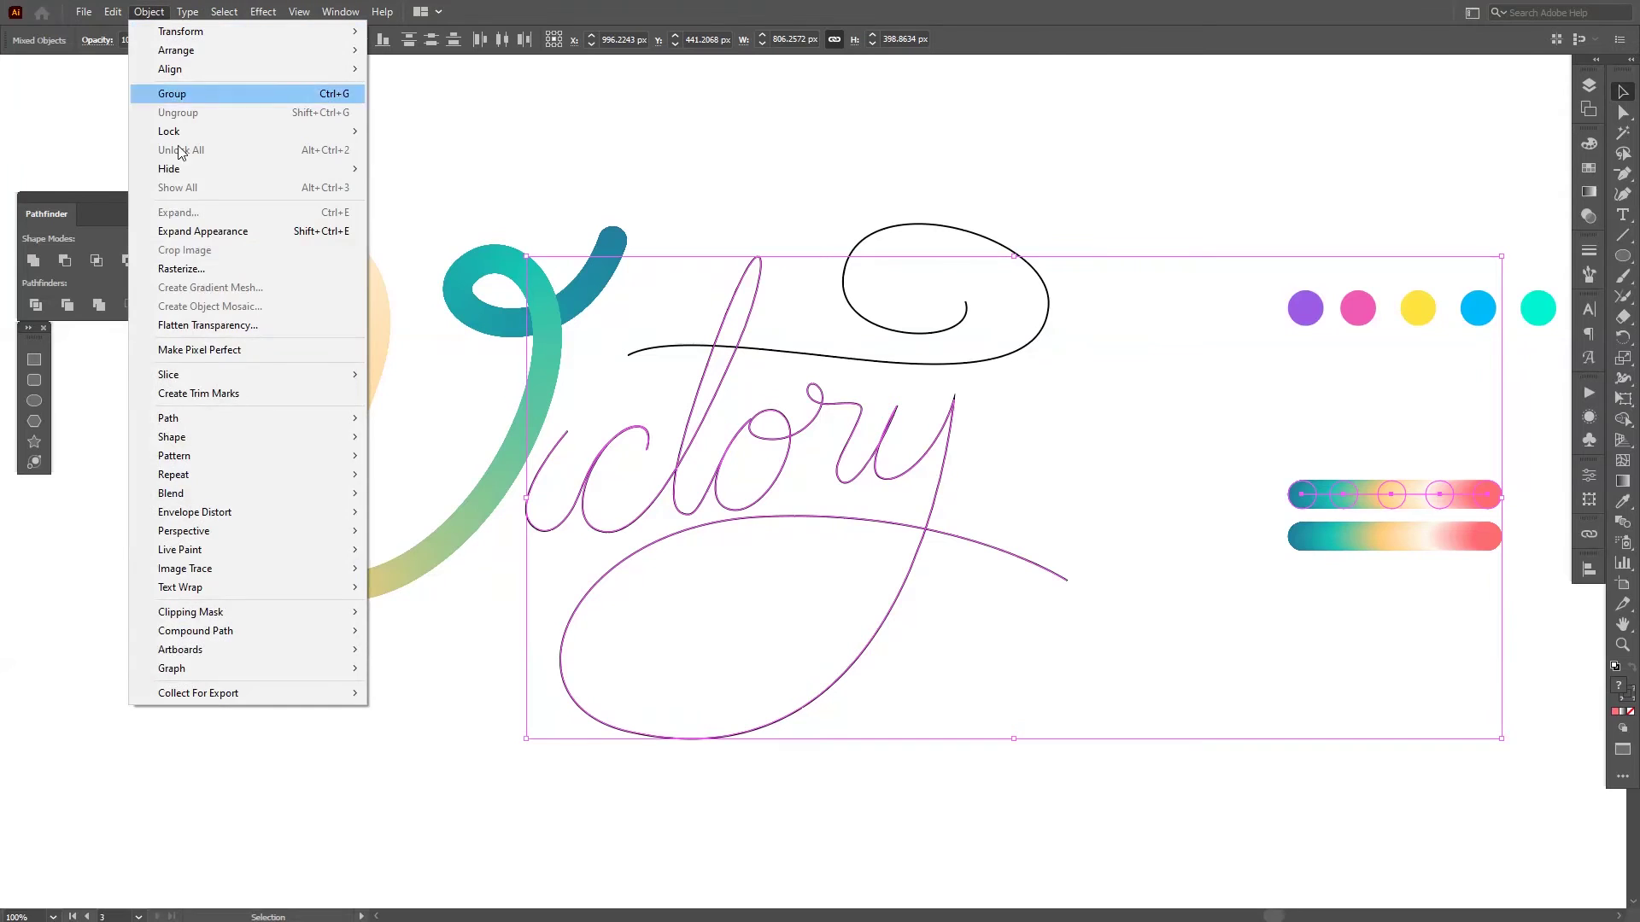
{"action": "mouse_move", "coordinate": [170, 494]}
{"action": "left_click", "coordinate": [448, 584]}
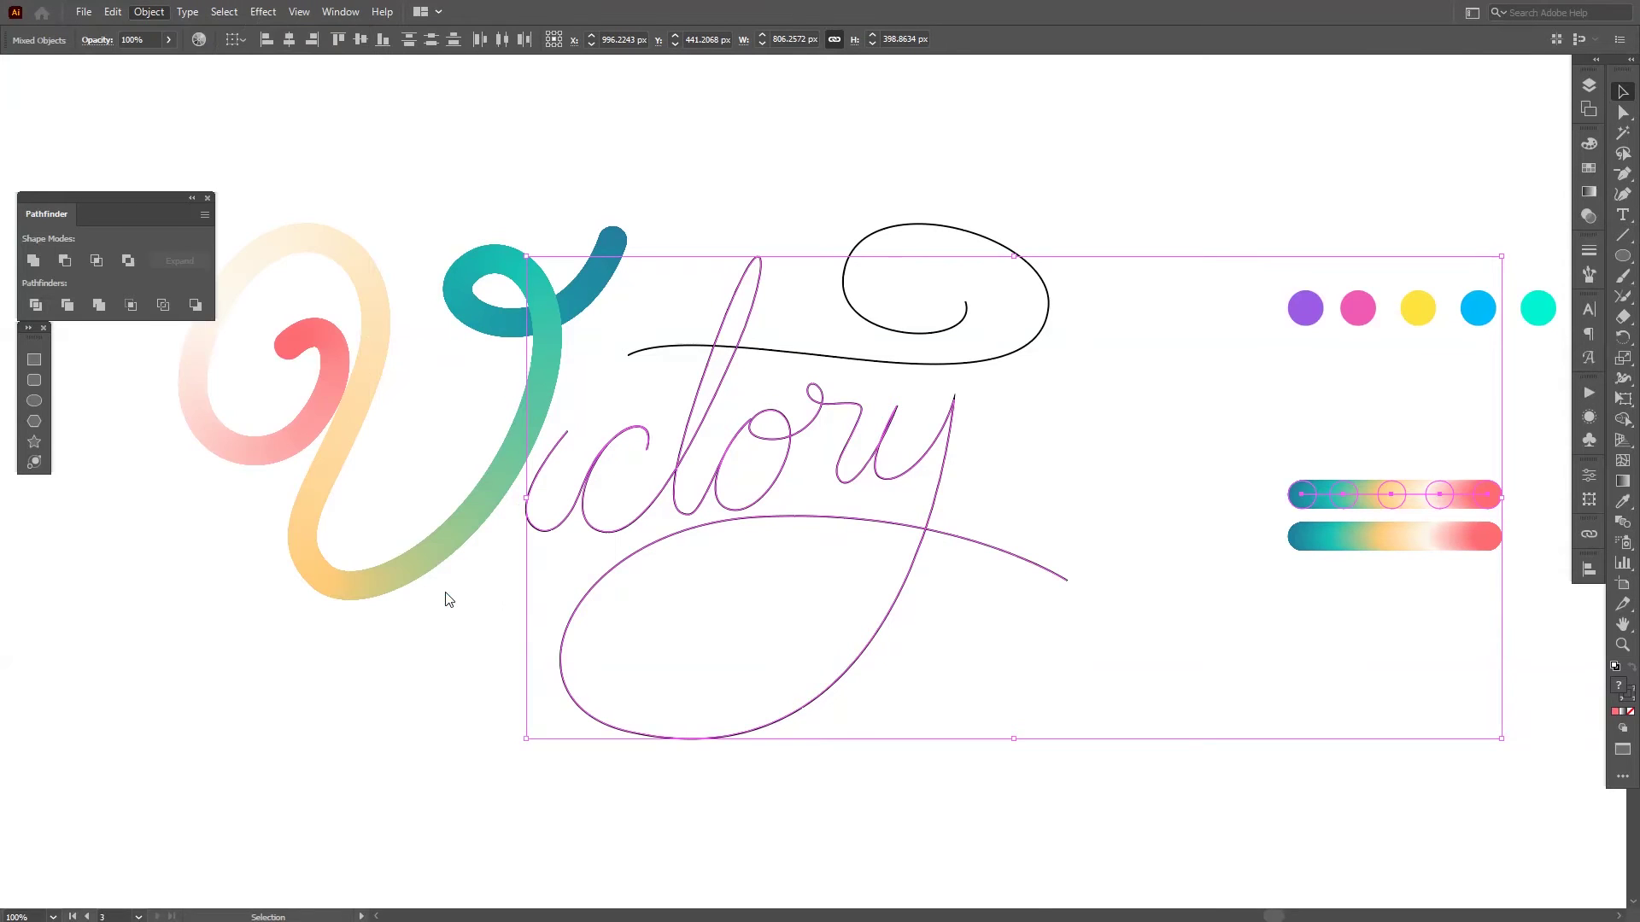
{"action": "left_click", "coordinate": [1248, 415]}
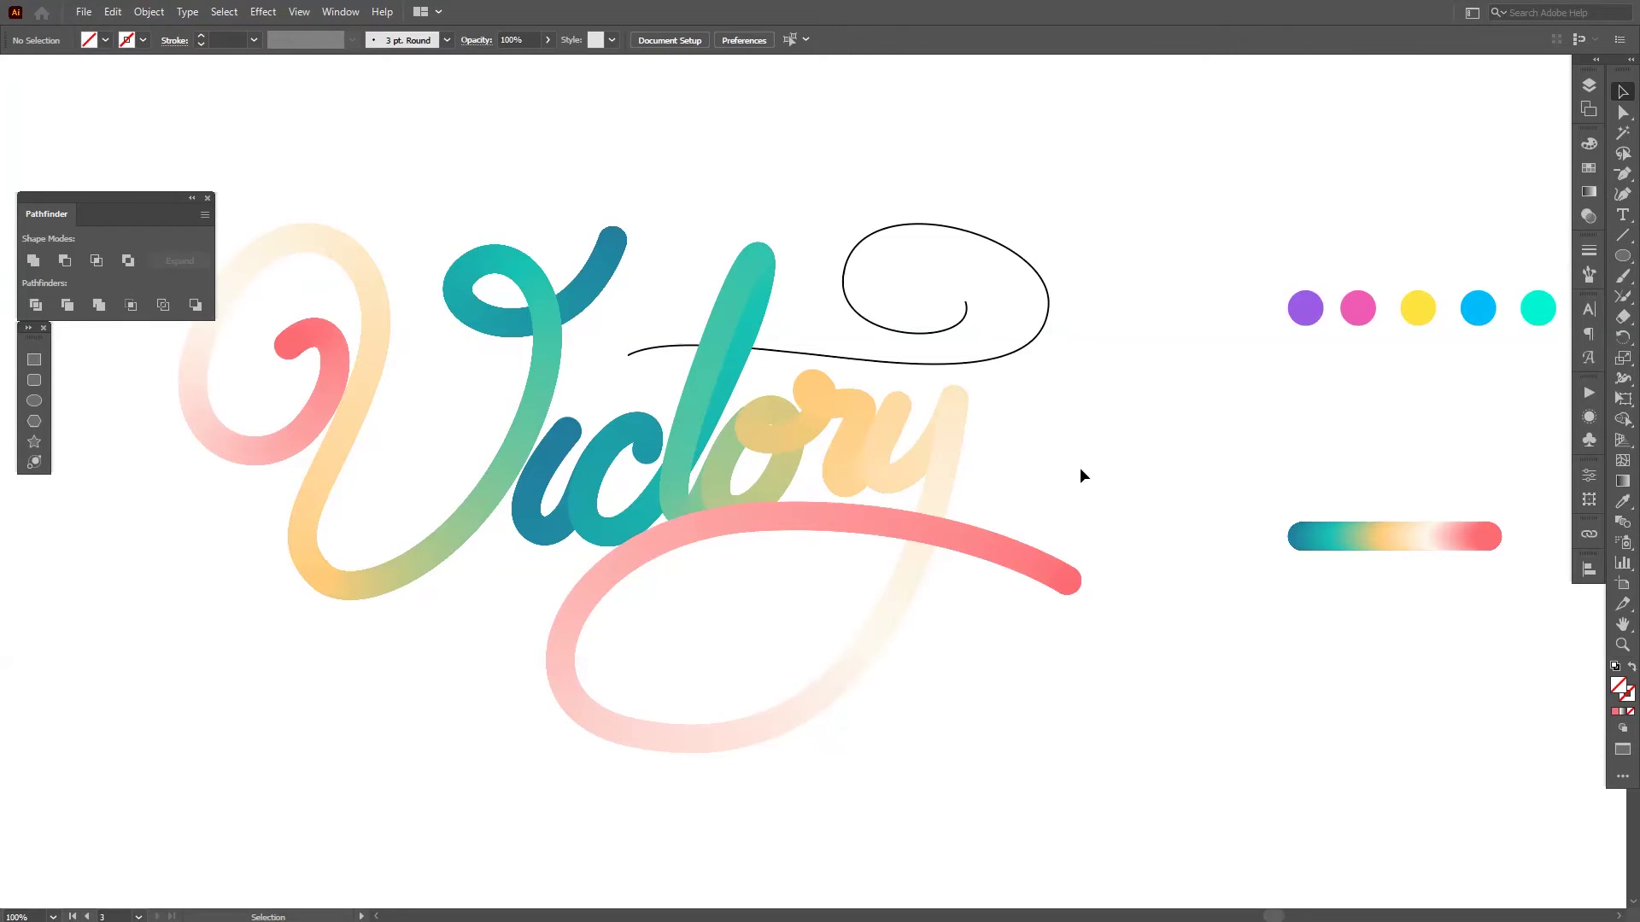
Apply Reverse Front to Back to the ictory blend.
{"action": "left_click", "coordinate": [1040, 601]}
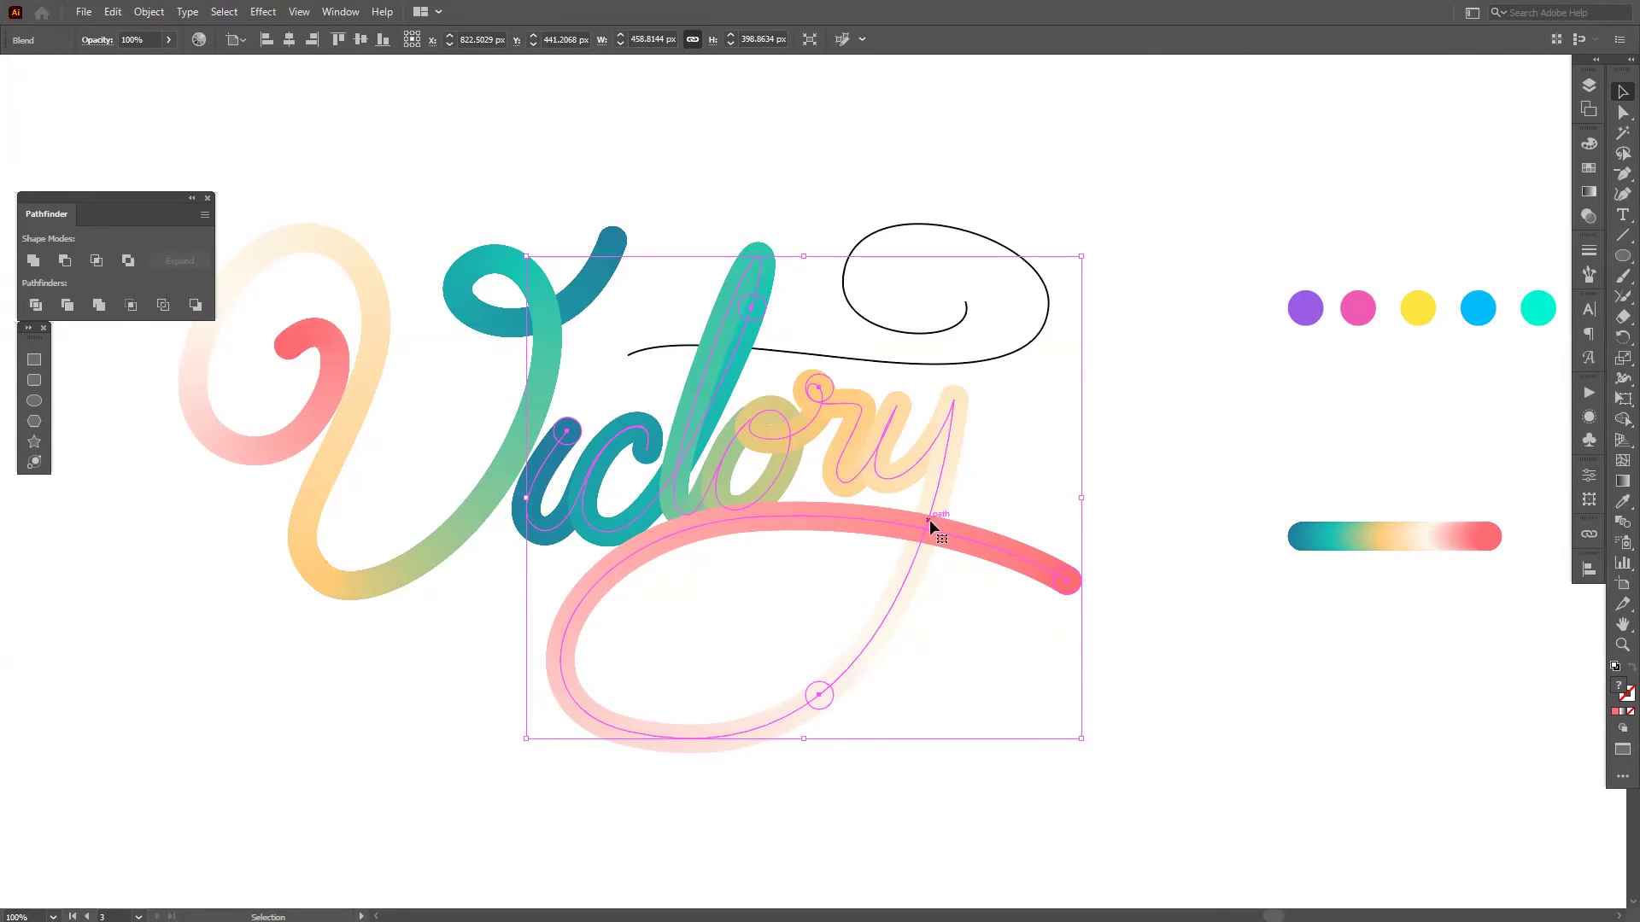
{"action": "left_click", "coordinate": [150, 11]}
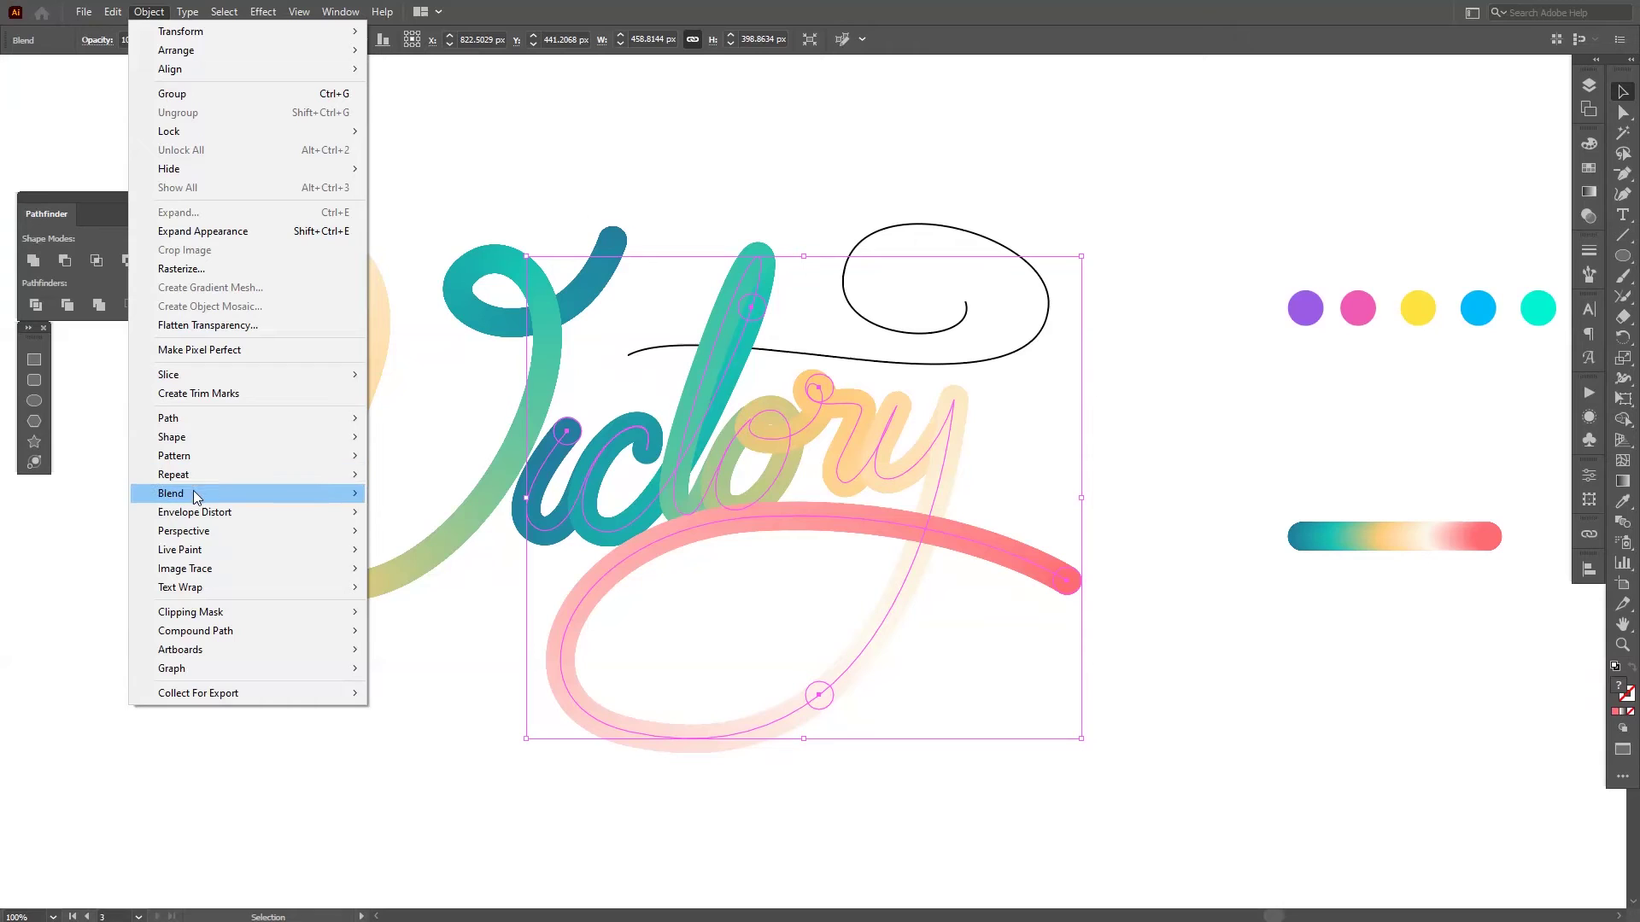
{"action": "mouse_move", "coordinate": [171, 493]}
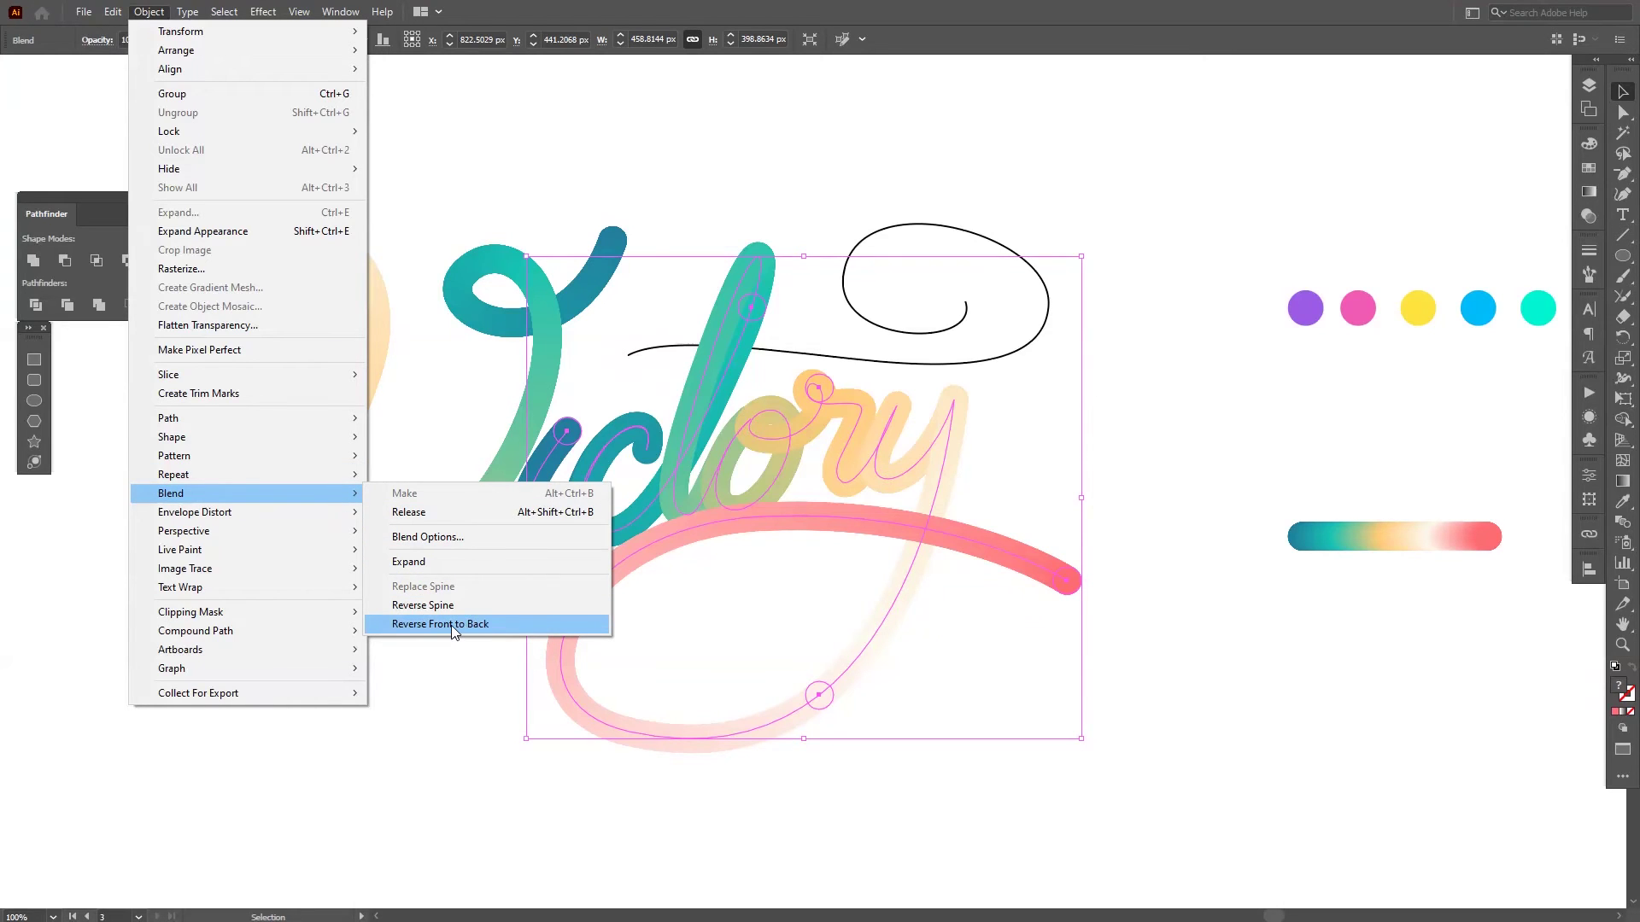
{"action": "left_click", "coordinate": [452, 625]}
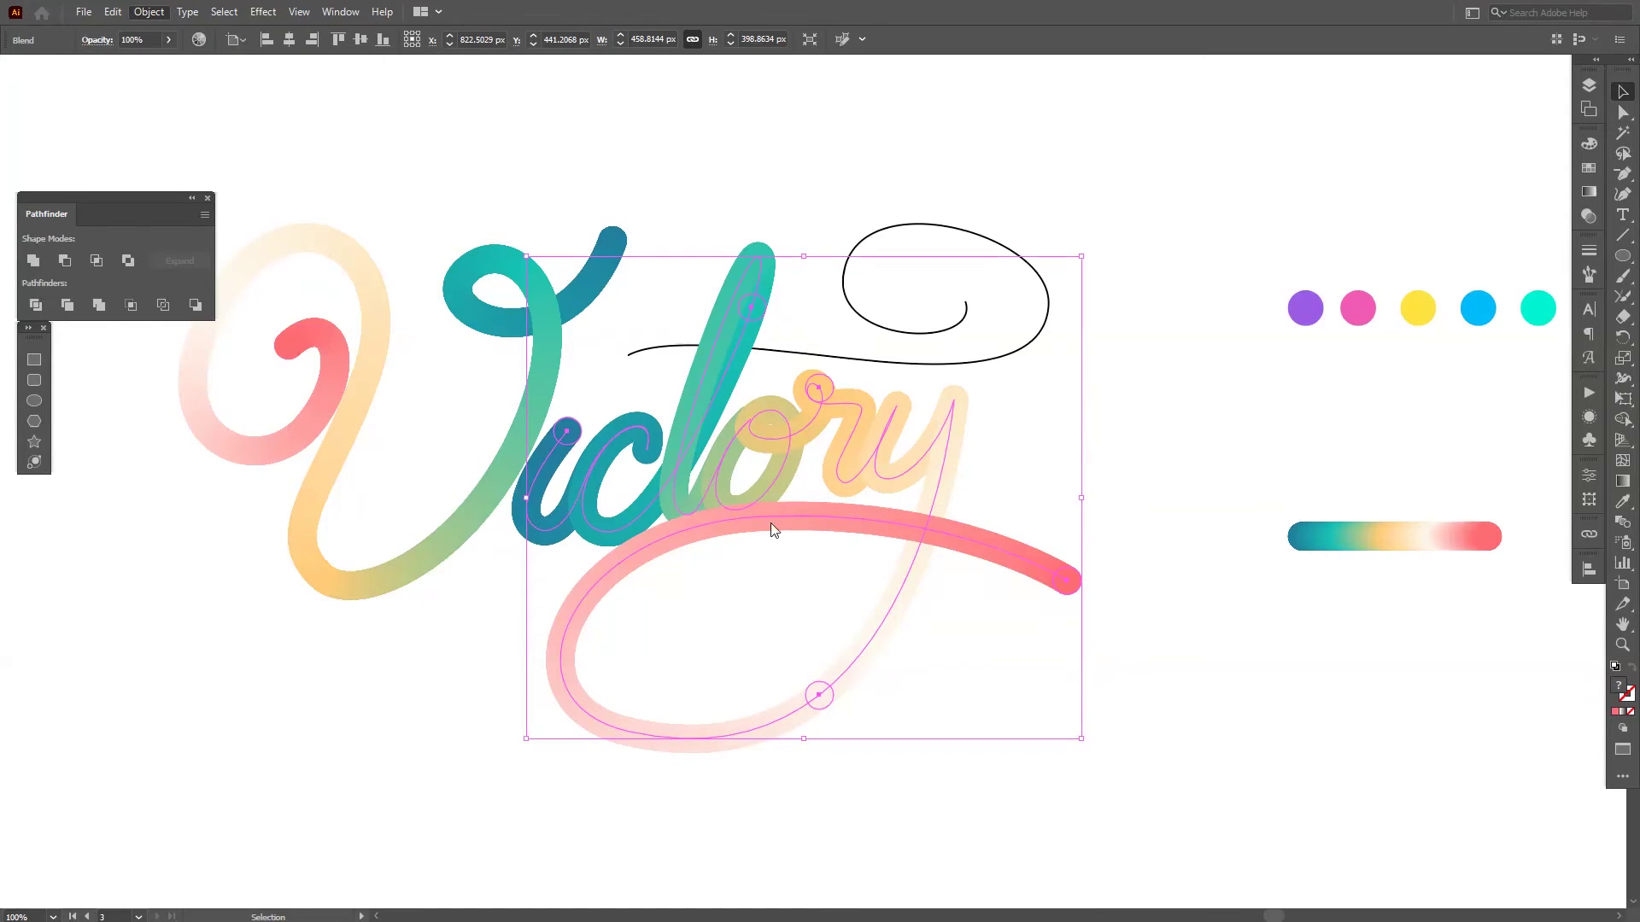
{"action": "left_click", "coordinate": [824, 561]}
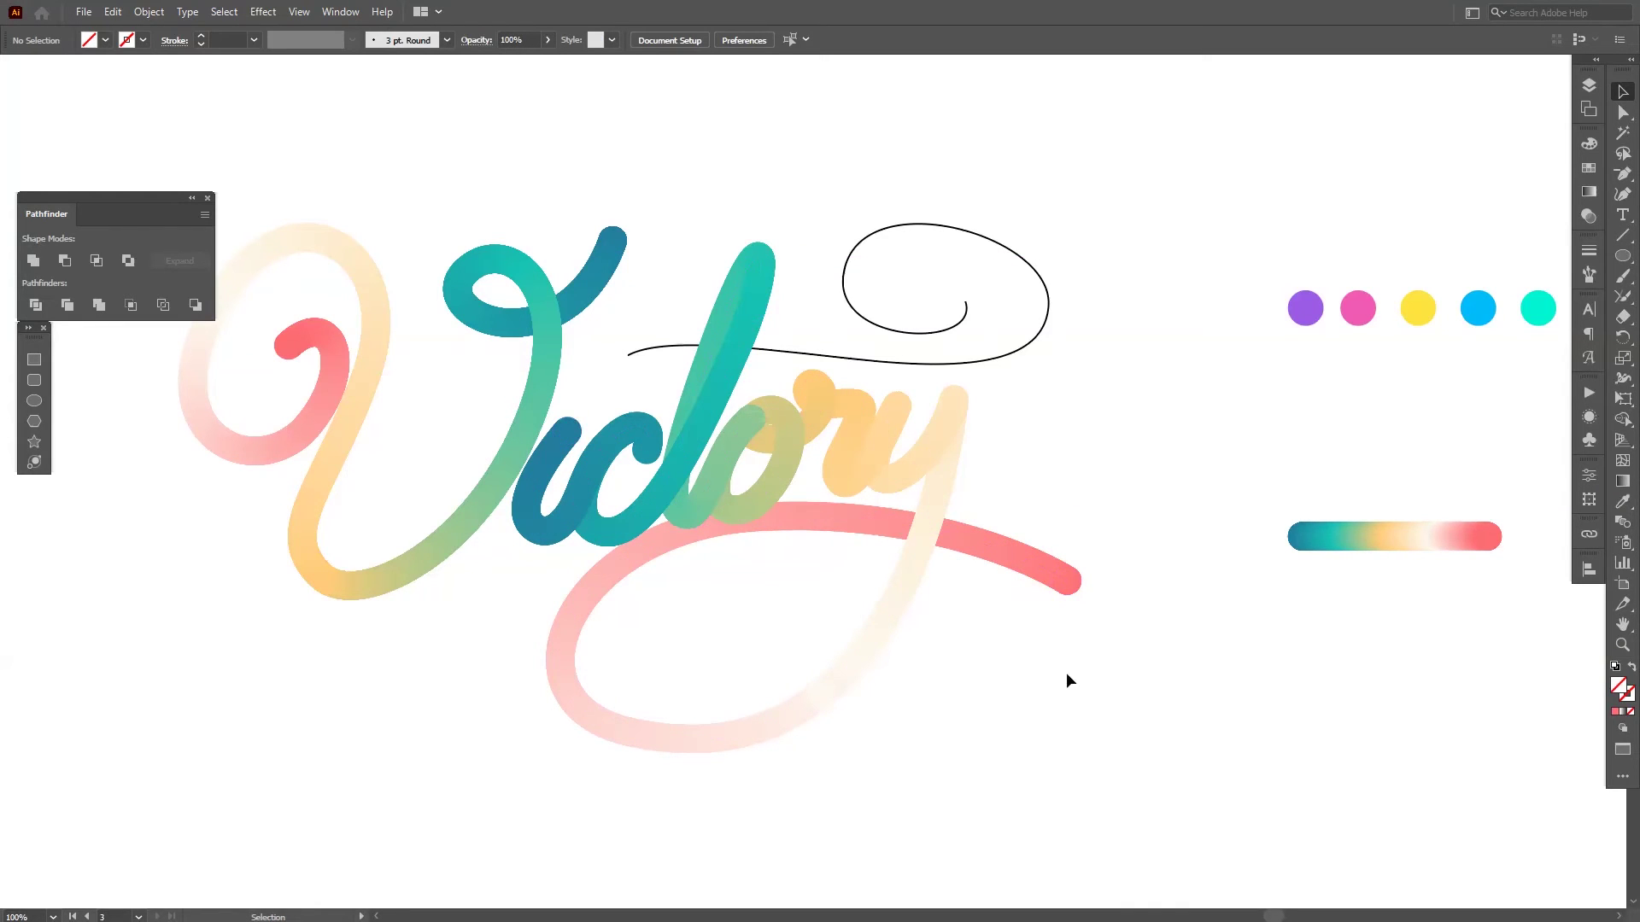
{"action": "scroll", "coordinate": [1066, 673], "scroll_direction": "down", "scroll_amount": 3}
{"action": "scroll", "coordinate": [1116, 654], "scroll_direction": "up", "scroll_amount": 4}
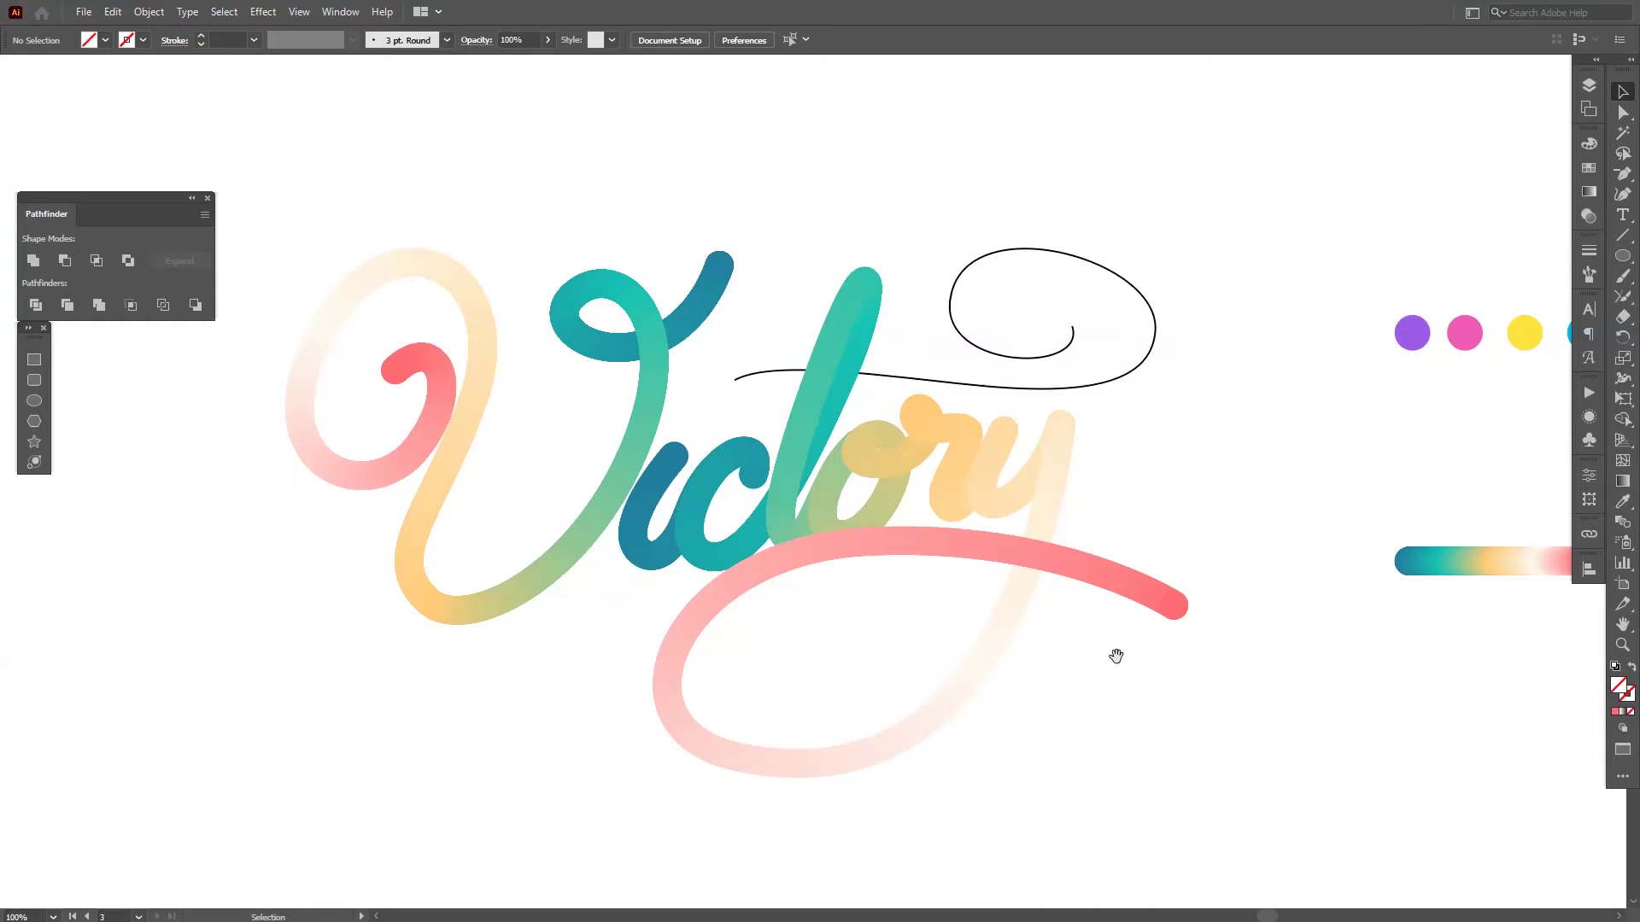
{"action": "scroll", "coordinate": [927, 594], "scroll_direction": "up", "scroll_amount": 2}
{"action": "scroll", "coordinate": [900, 576], "scroll_direction": "down", "scroll_amount": 2}
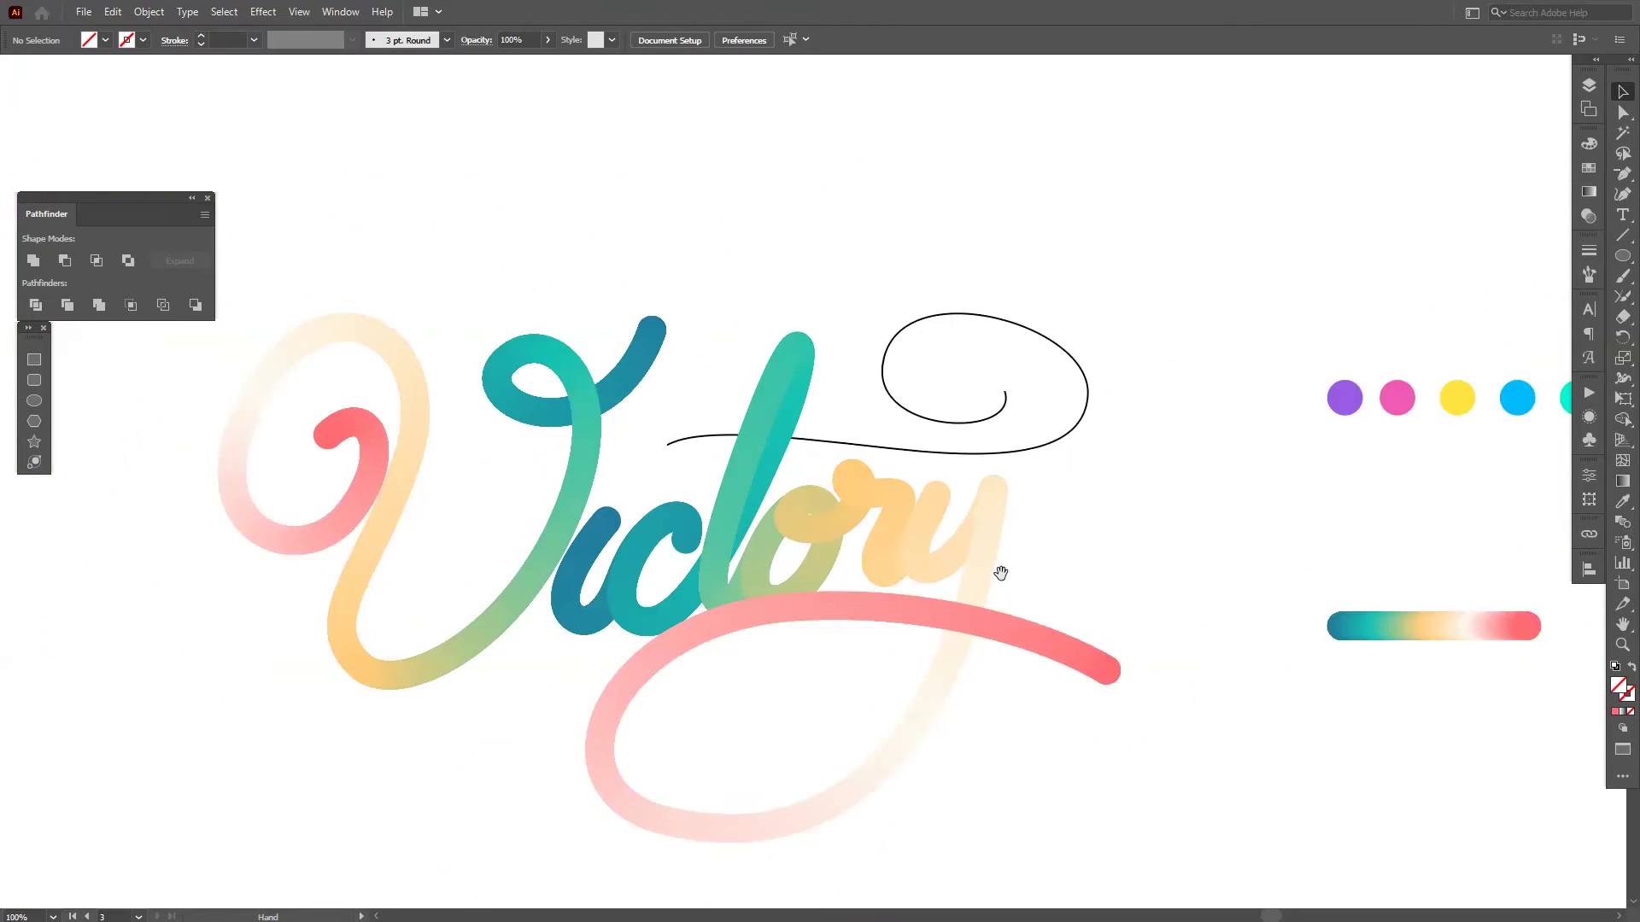
{"action": "scroll", "coordinate": [999, 567], "scroll_direction": "right", "scroll_amount": 3}
Duplicate the gradient bar upward and run it along the flourish path with Replace Spine.
{"action": "left_click", "coordinate": [1268, 620]}
{"action": "left_click_drag", "start_coordinate": [1230, 618], "coordinate": [1229, 475]}
{"action": "left_click", "coordinate": [883, 398], "text": "shift"}
{"action": "left_click", "coordinate": [148, 12]}
{"action": "left_click", "coordinate": [424, 596]}
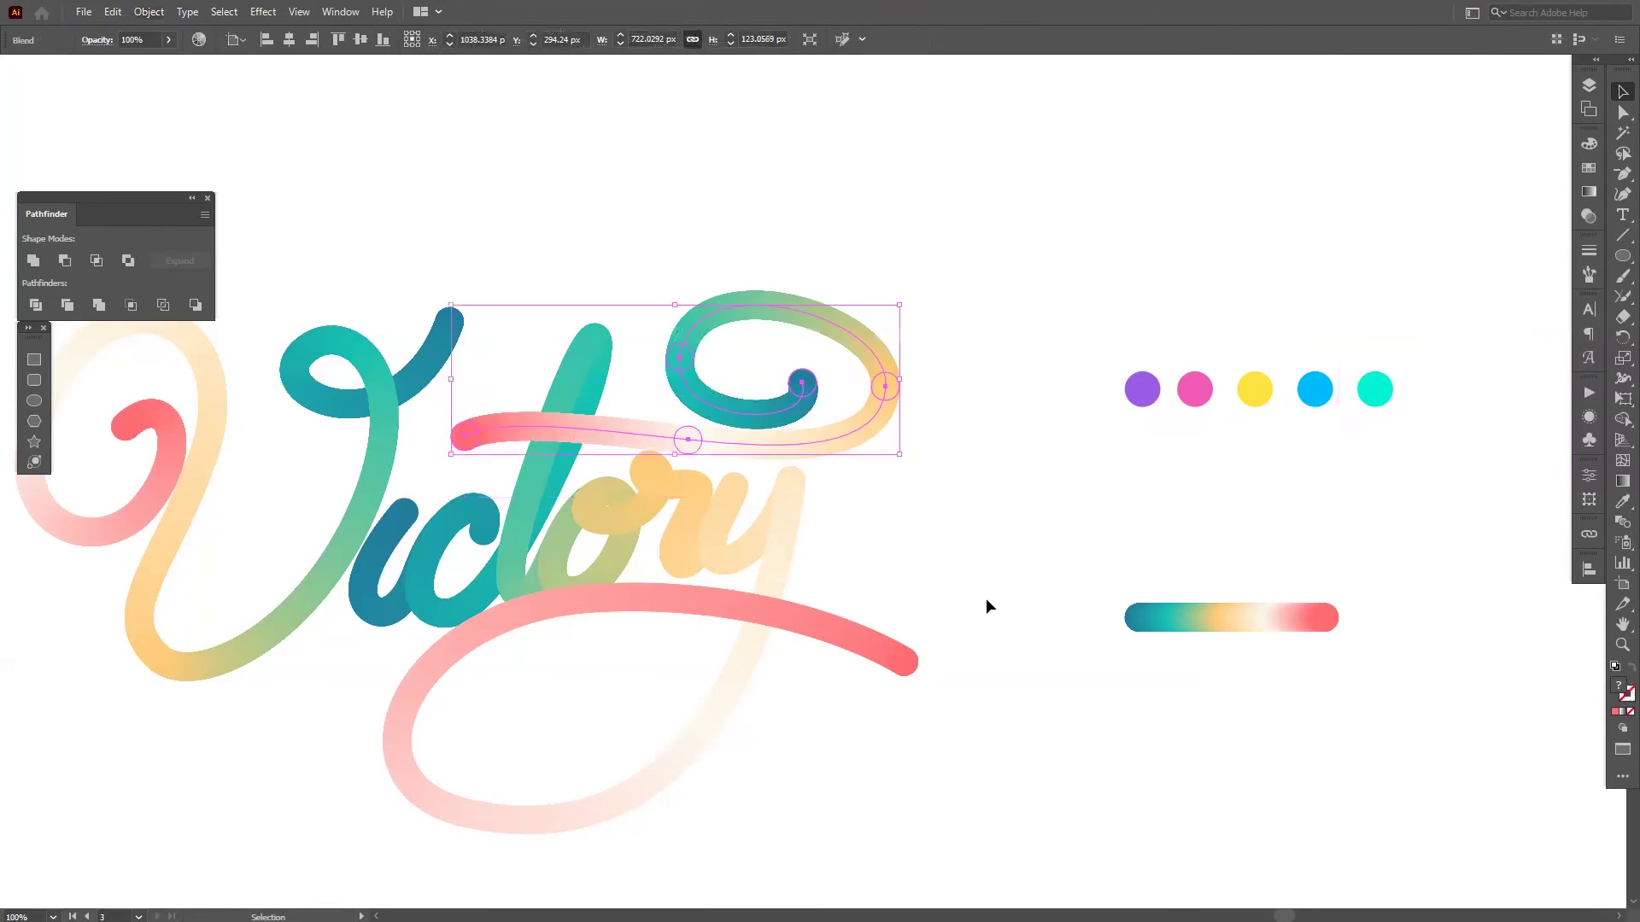
{"action": "left_click", "coordinate": [986, 604]}
{"action": "scroll", "coordinate": [989, 532], "scroll_direction": "down", "scroll_amount": 2}
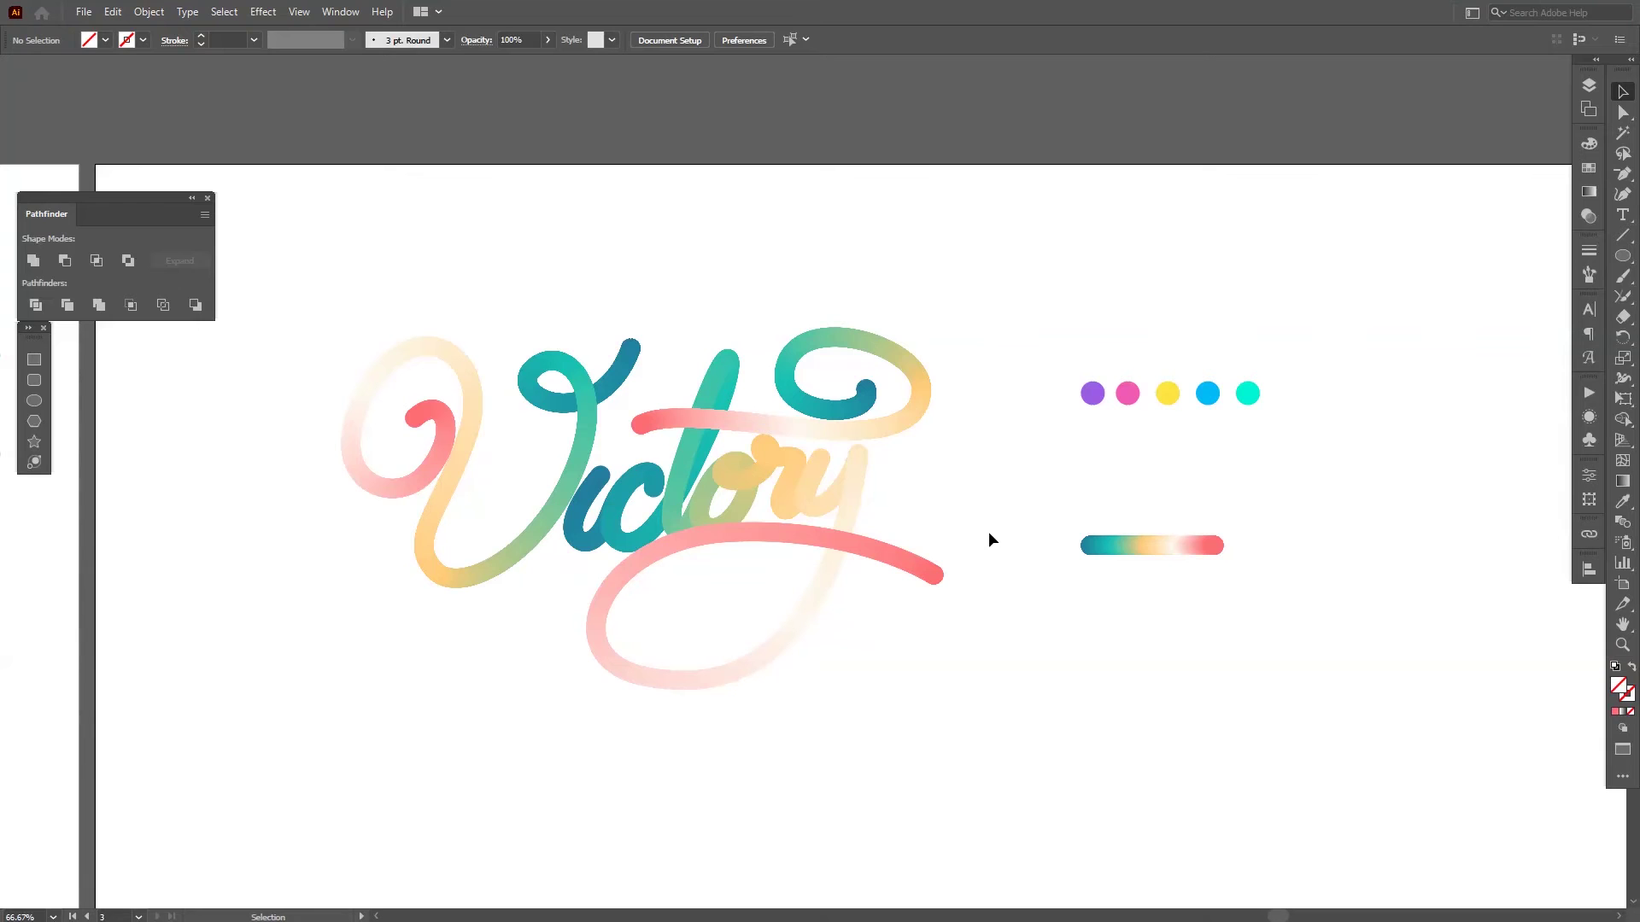
{"action": "scroll", "coordinate": [989, 540], "scroll_direction": "up", "scroll_amount": 2}
{"action": "left_click", "coordinate": [1309, 354]}
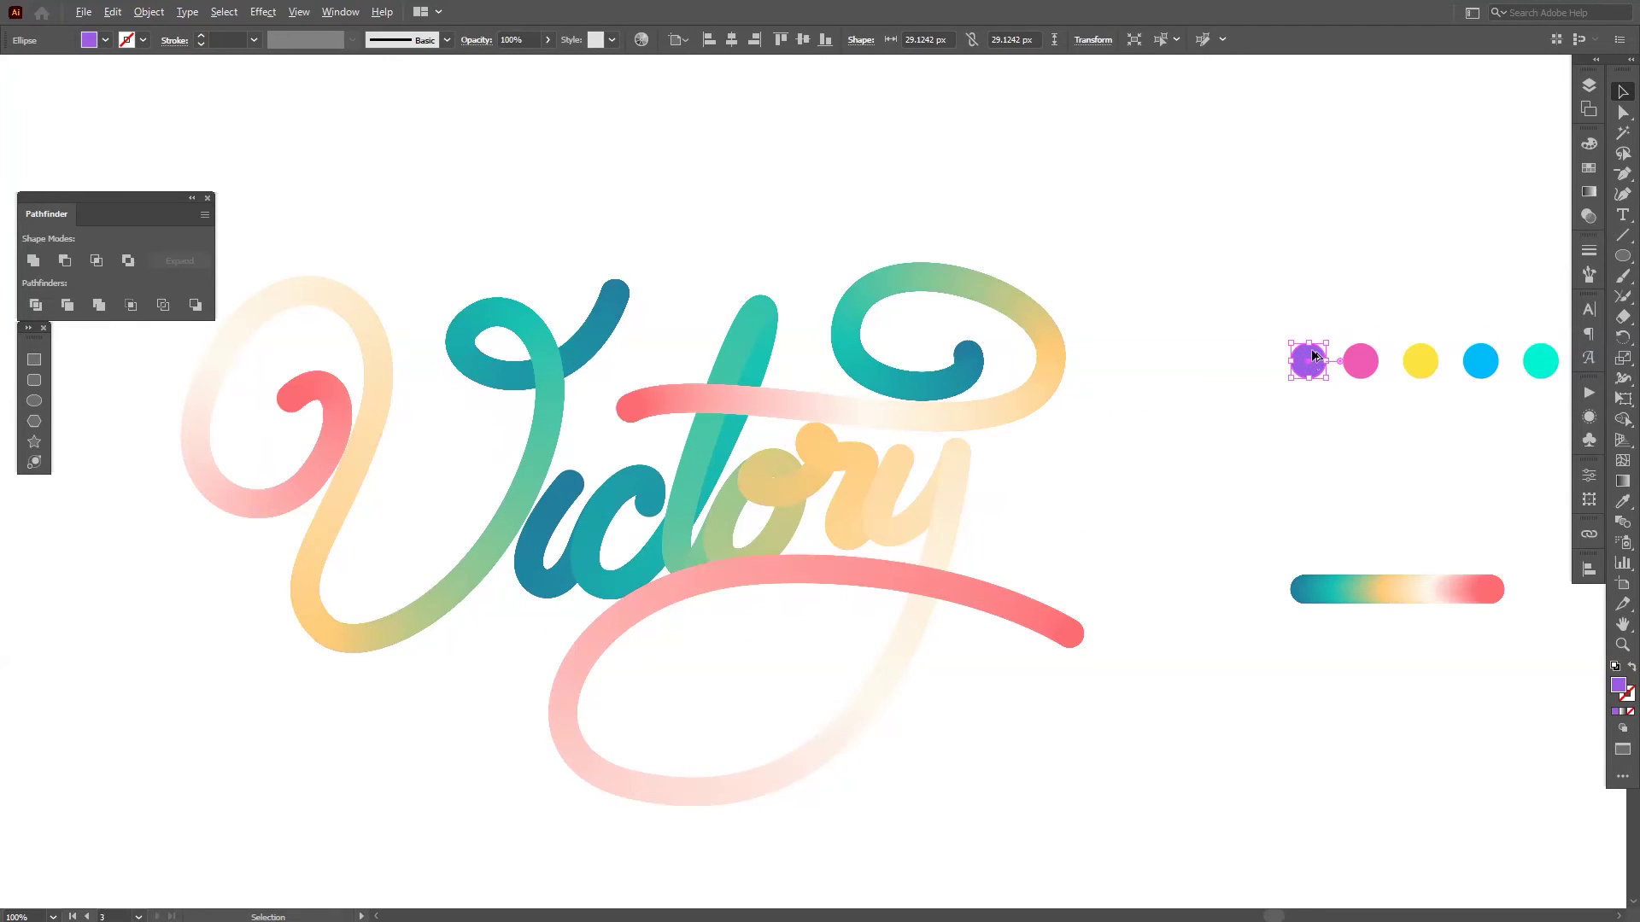
Copy the purple circle above the i and give it the i's dark blue.
{"action": "left_click_drag", "start_coordinate": [1311, 354], "coordinate": [601, 447]}
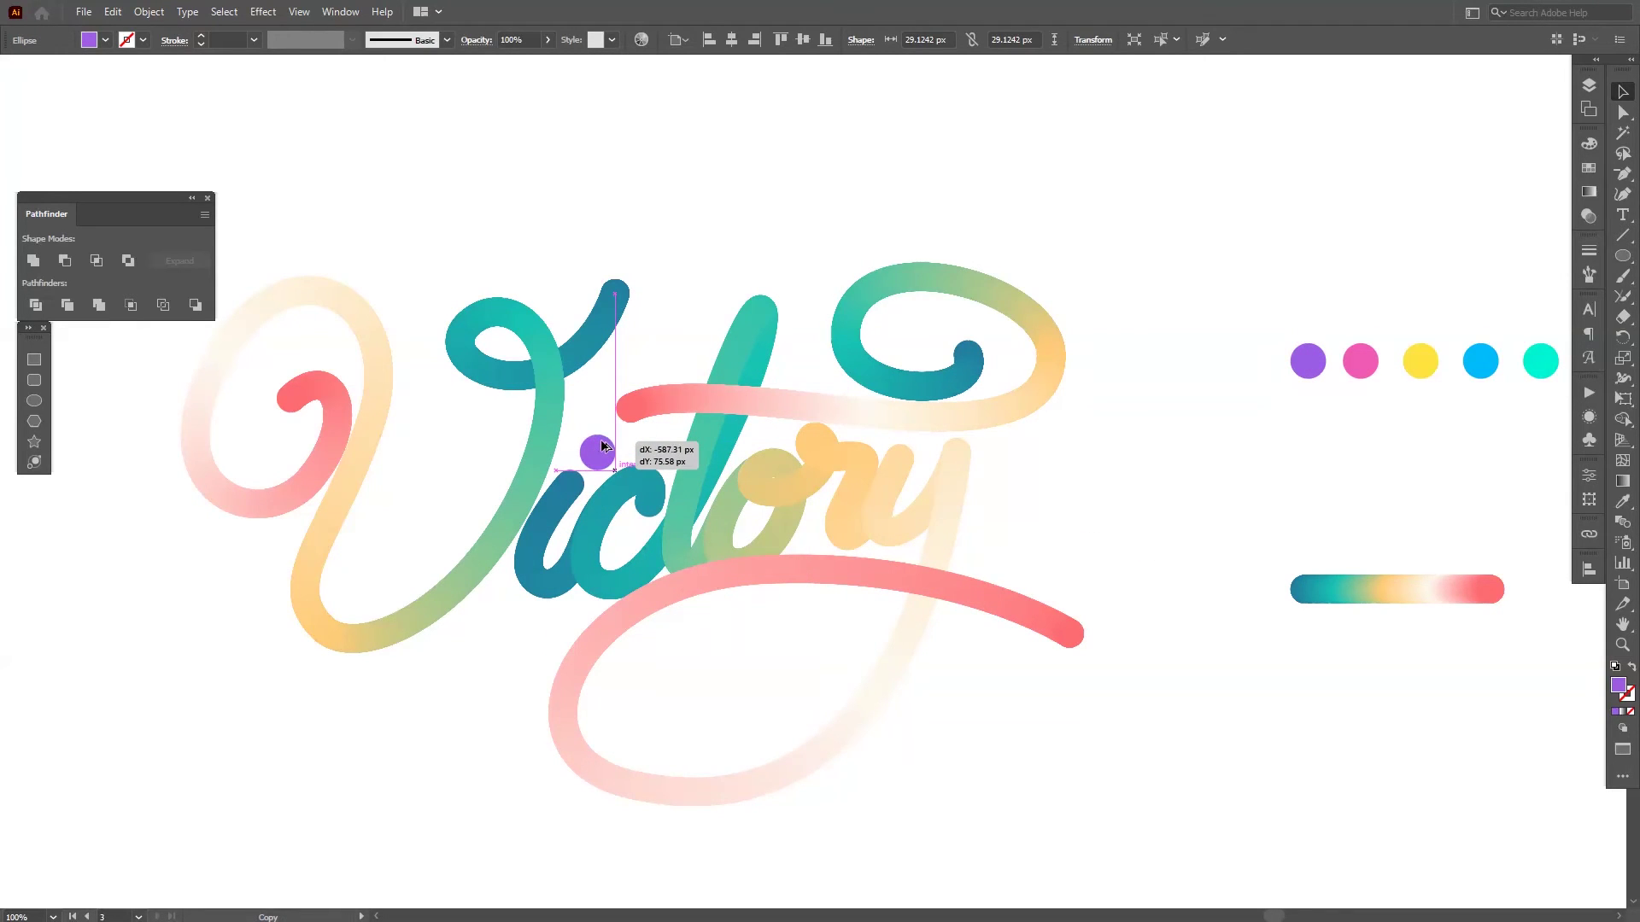
{"action": "left_click_drag", "start_coordinate": [602, 444], "coordinate": [618, 436]}
{"action": "scroll", "coordinate": [618, 441], "scroll_direction": "up", "scroll_amount": 5}
{"action": "key", "text": "i"}
{"action": "left_click", "coordinate": [470, 623]}
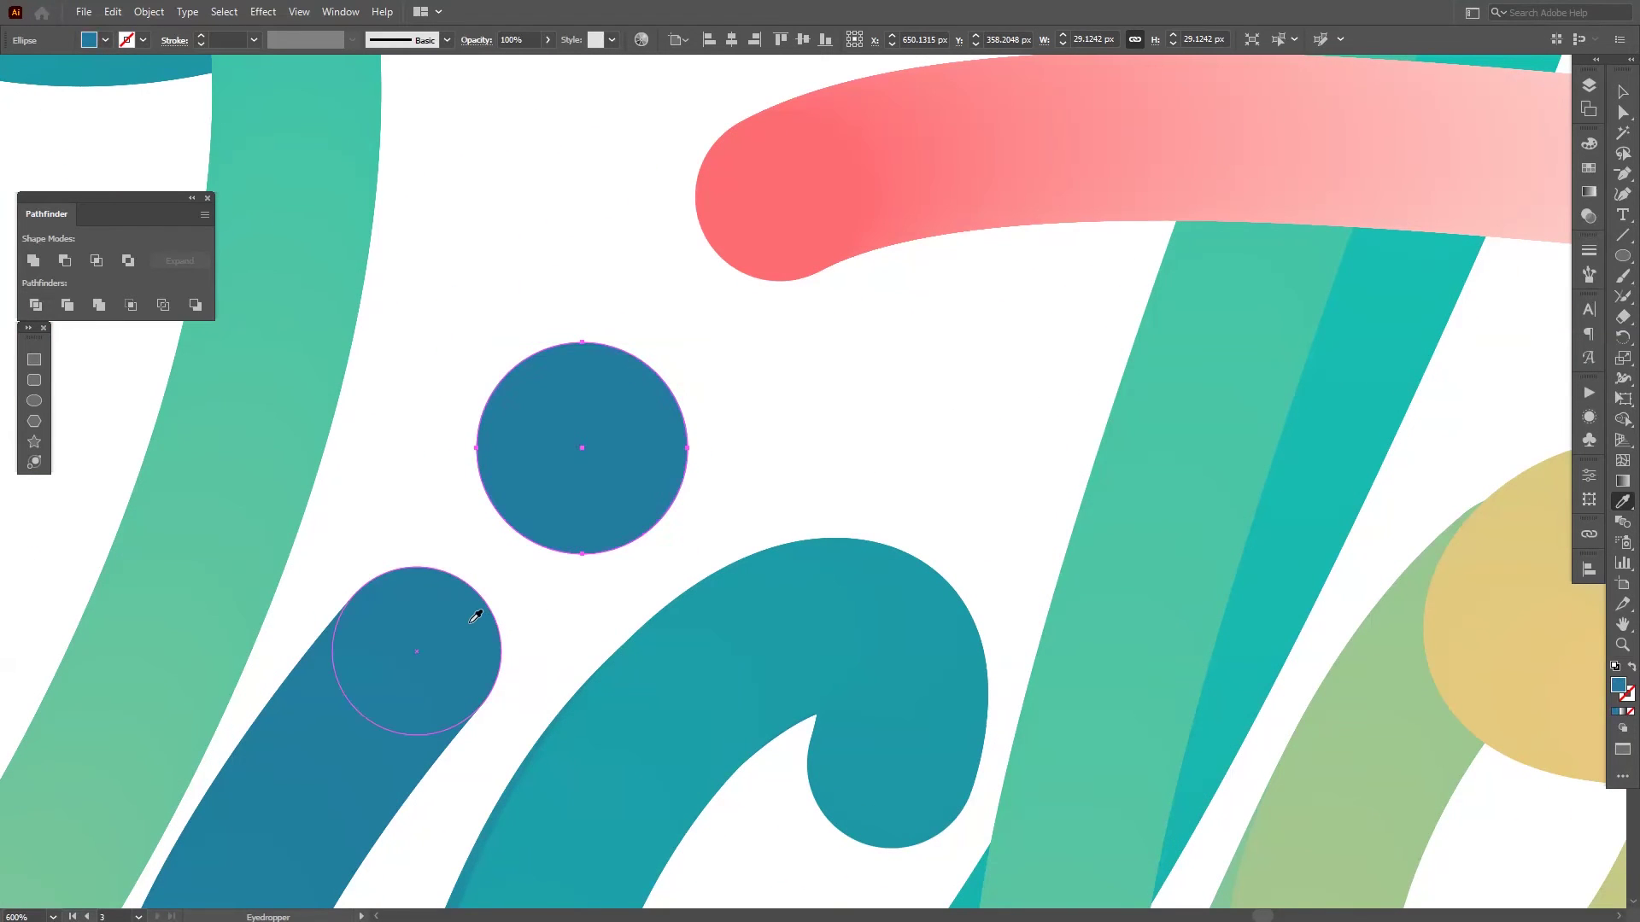
Deselect the dot and marquee-select the whole Victory artwork.
{"action": "key", "text": "v"}
{"action": "left_click", "coordinate": [760, 413]}
{"action": "scroll", "coordinate": [760, 414], "scroll_direction": "down", "scroll_amount": 3}
{"action": "scroll", "coordinate": [759, 413], "scroll_direction": "down", "scroll_amount": 2}
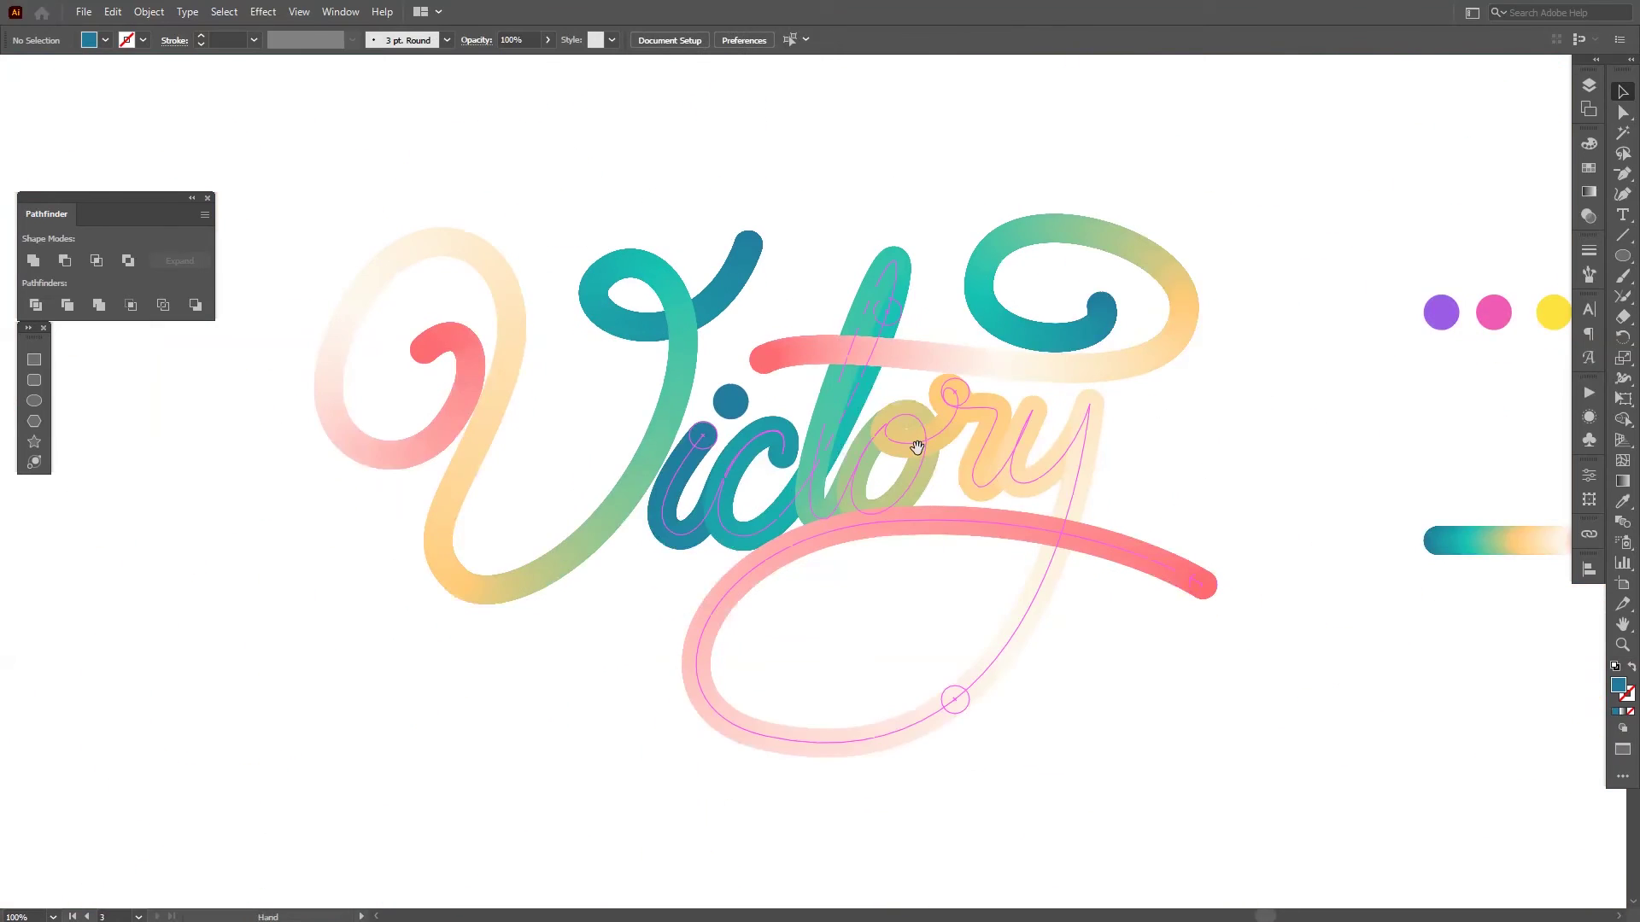
{"action": "left_click_drag", "start_coordinate": [1179, 787], "coordinate": [344, 539]}
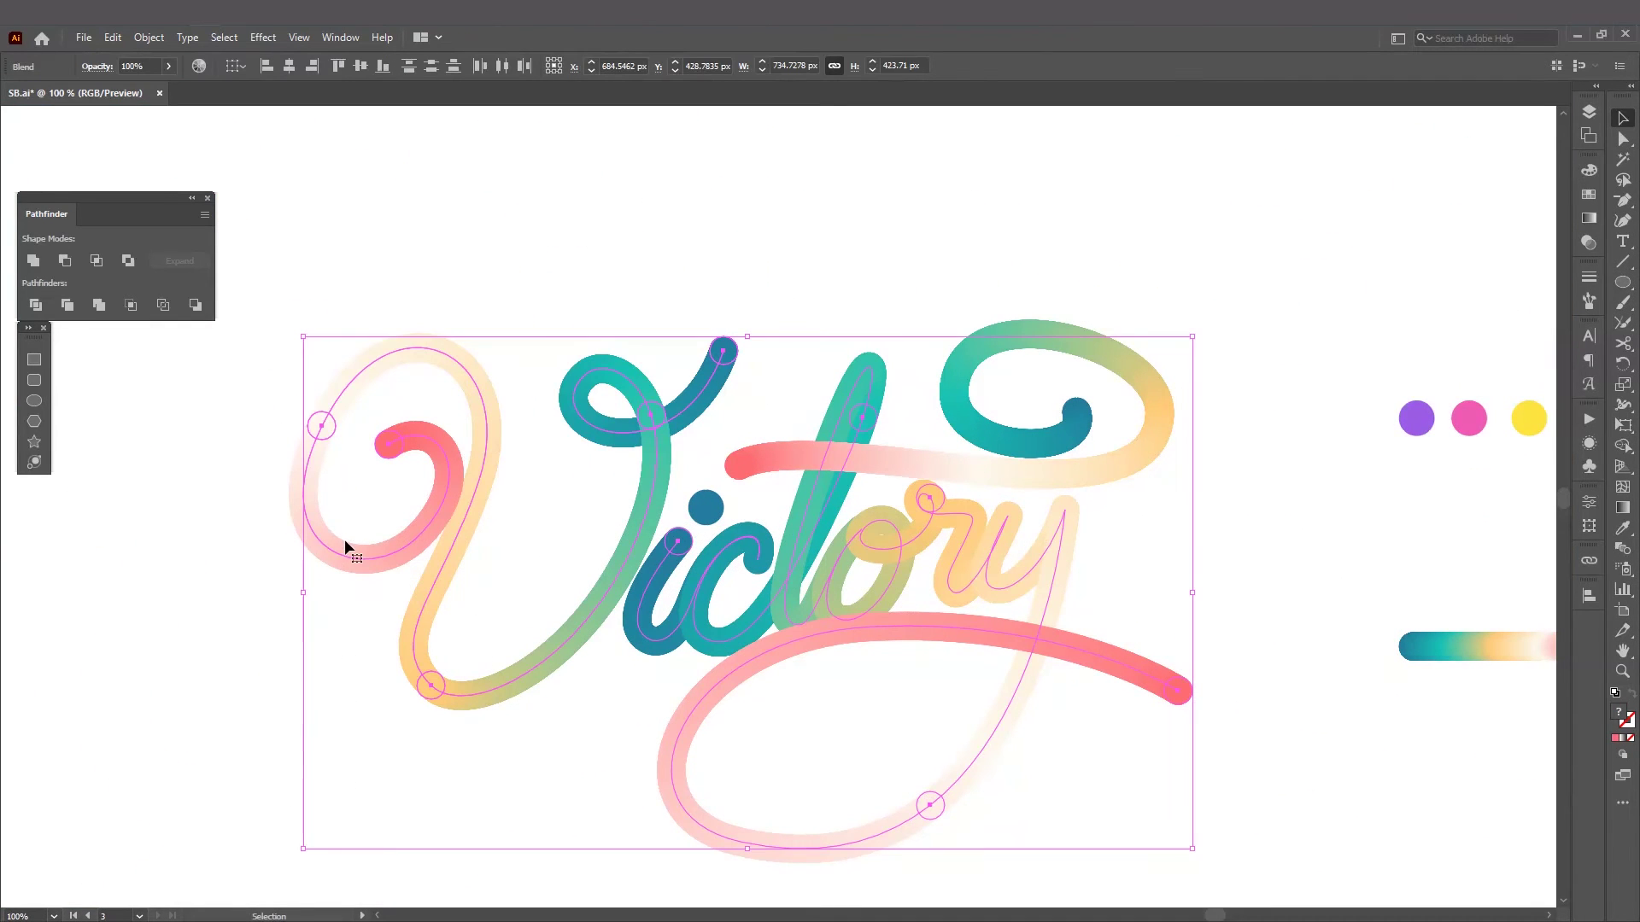
Paste the Victory artwork into the black Photoshop document as pixels and enlarge it.
{"action": "key", "text": "a"}
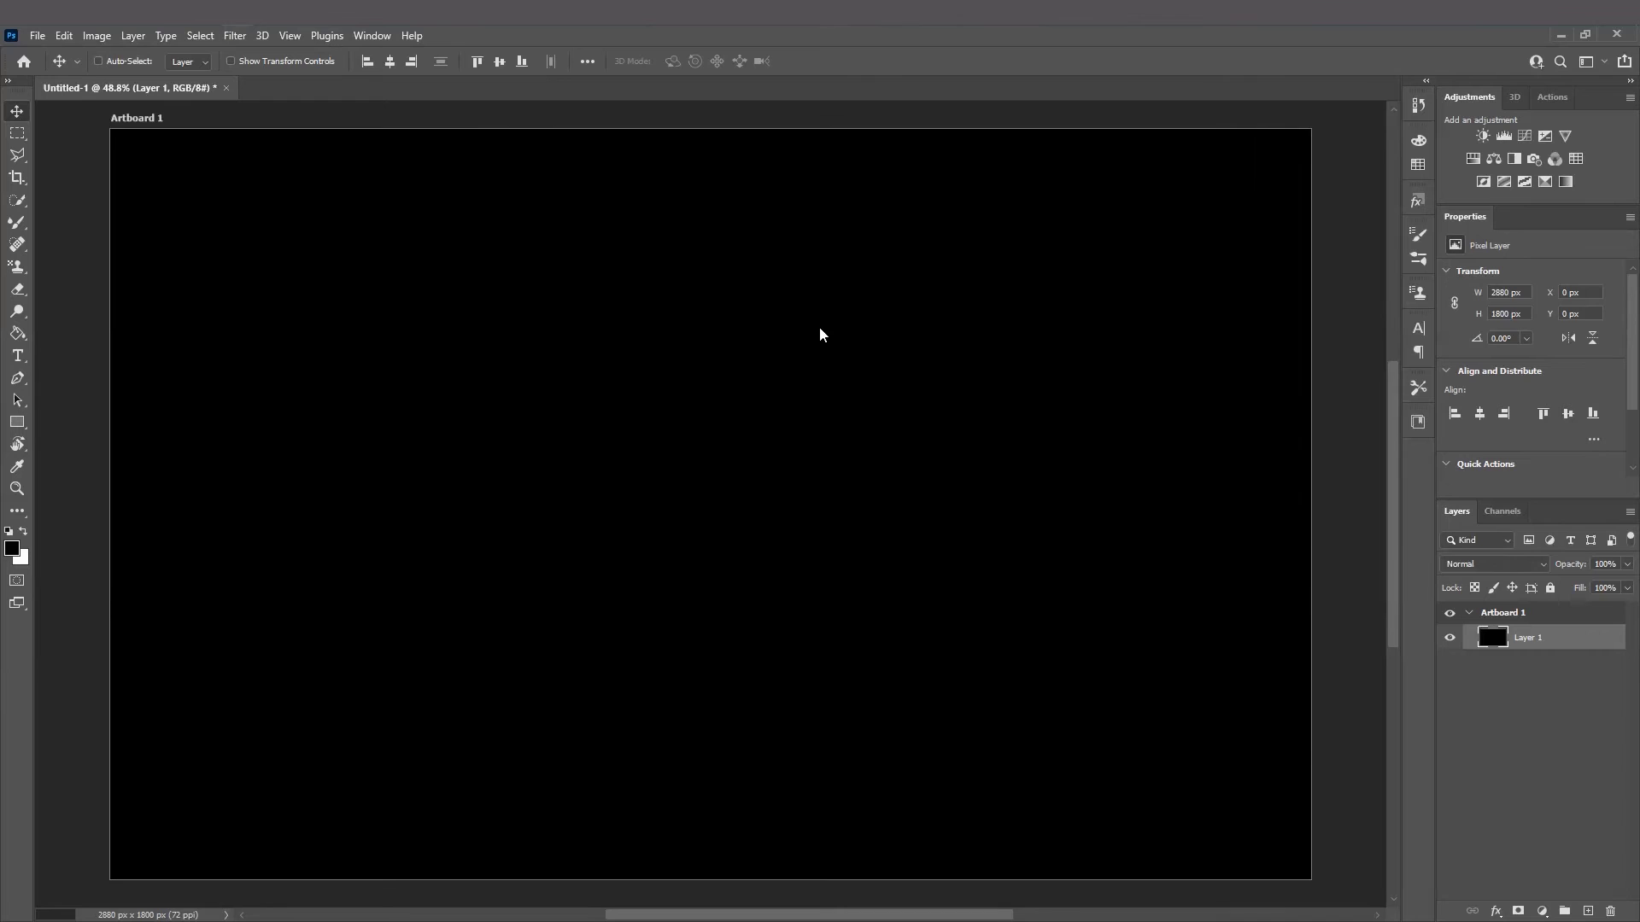
{"action": "key", "text": "ctrl+v"}
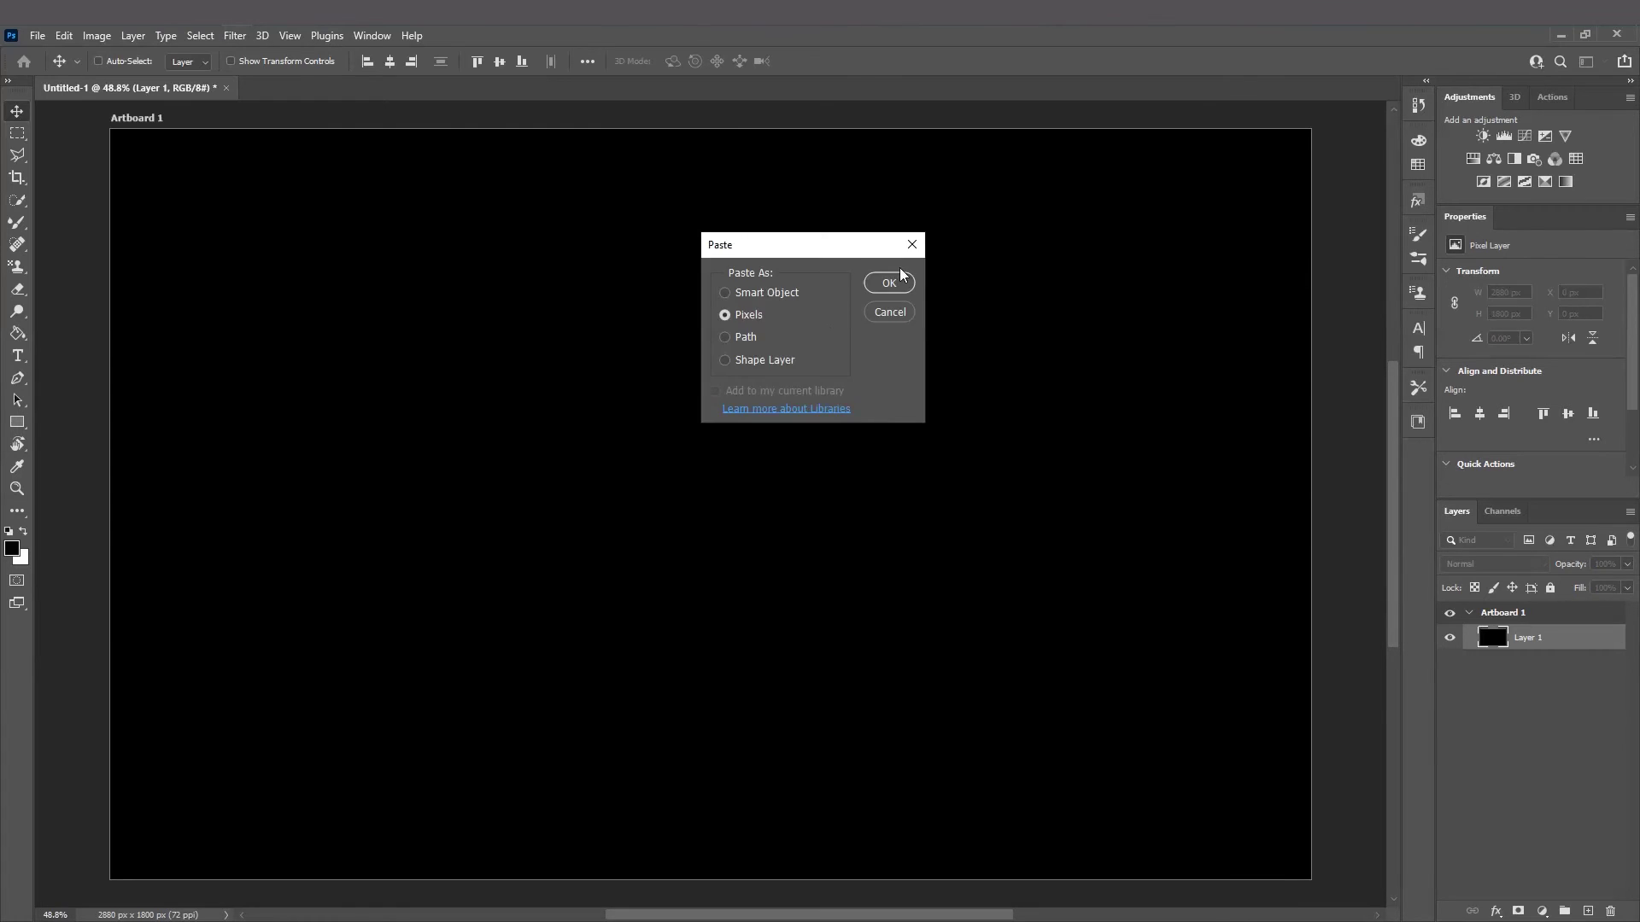
{"action": "left_click", "coordinate": [887, 271]}
{"action": "left_click_drag", "start_coordinate": [831, 413], "coordinate": [1112, 292]}
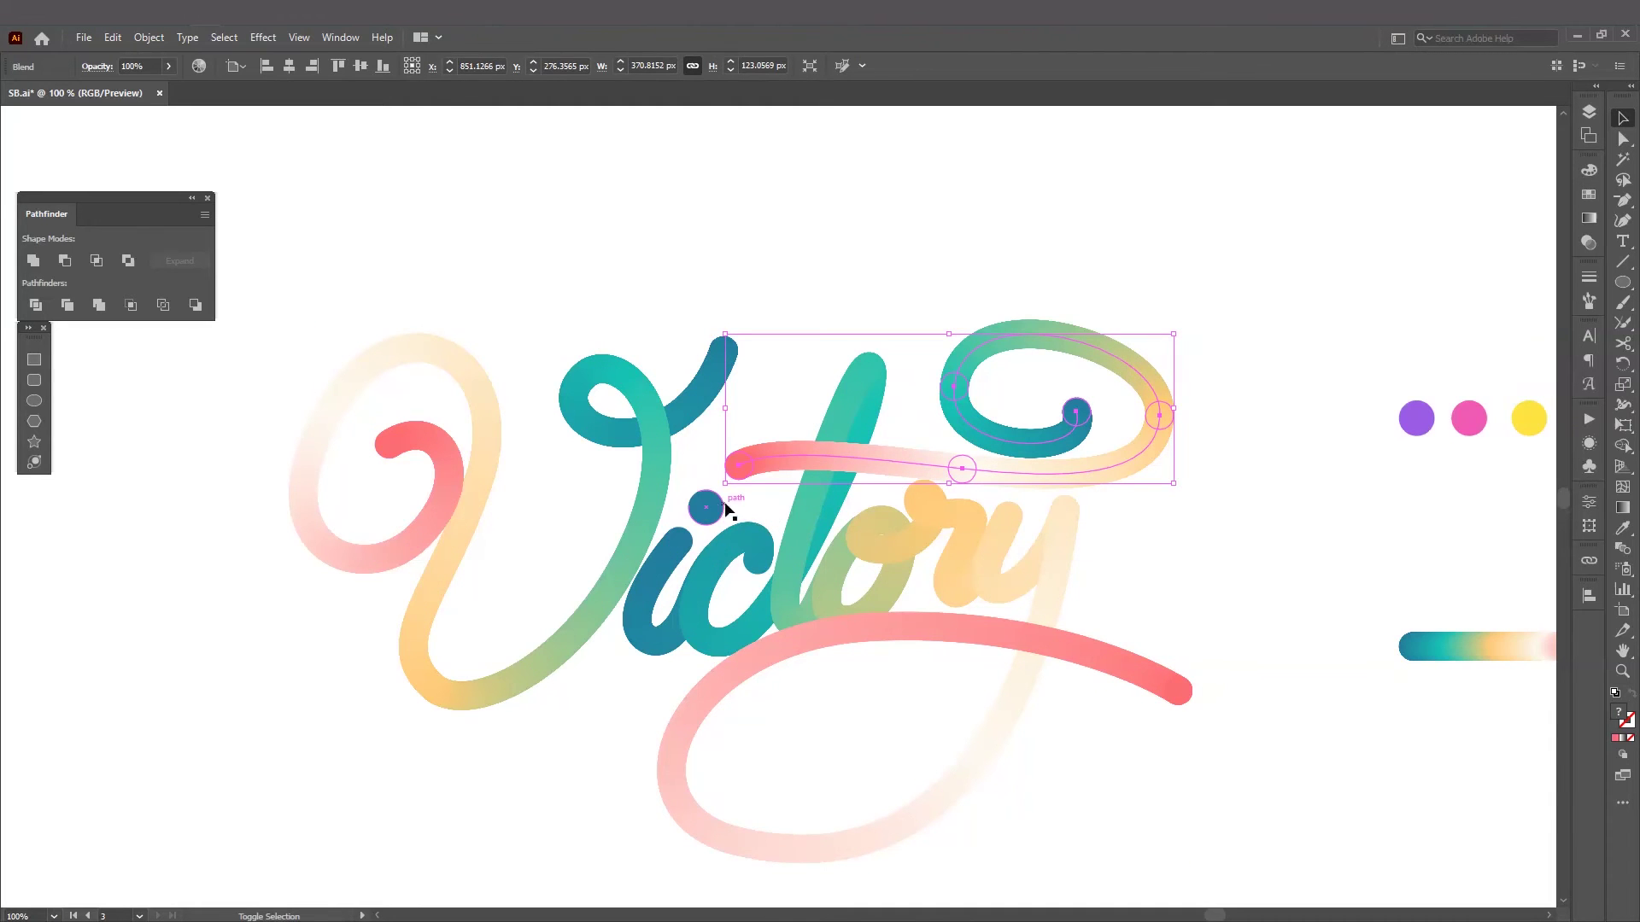
Scale the flourish down and place it over the word's top right.
{"action": "left_click_drag", "start_coordinate": [907, 466], "coordinate": [704, 503]}
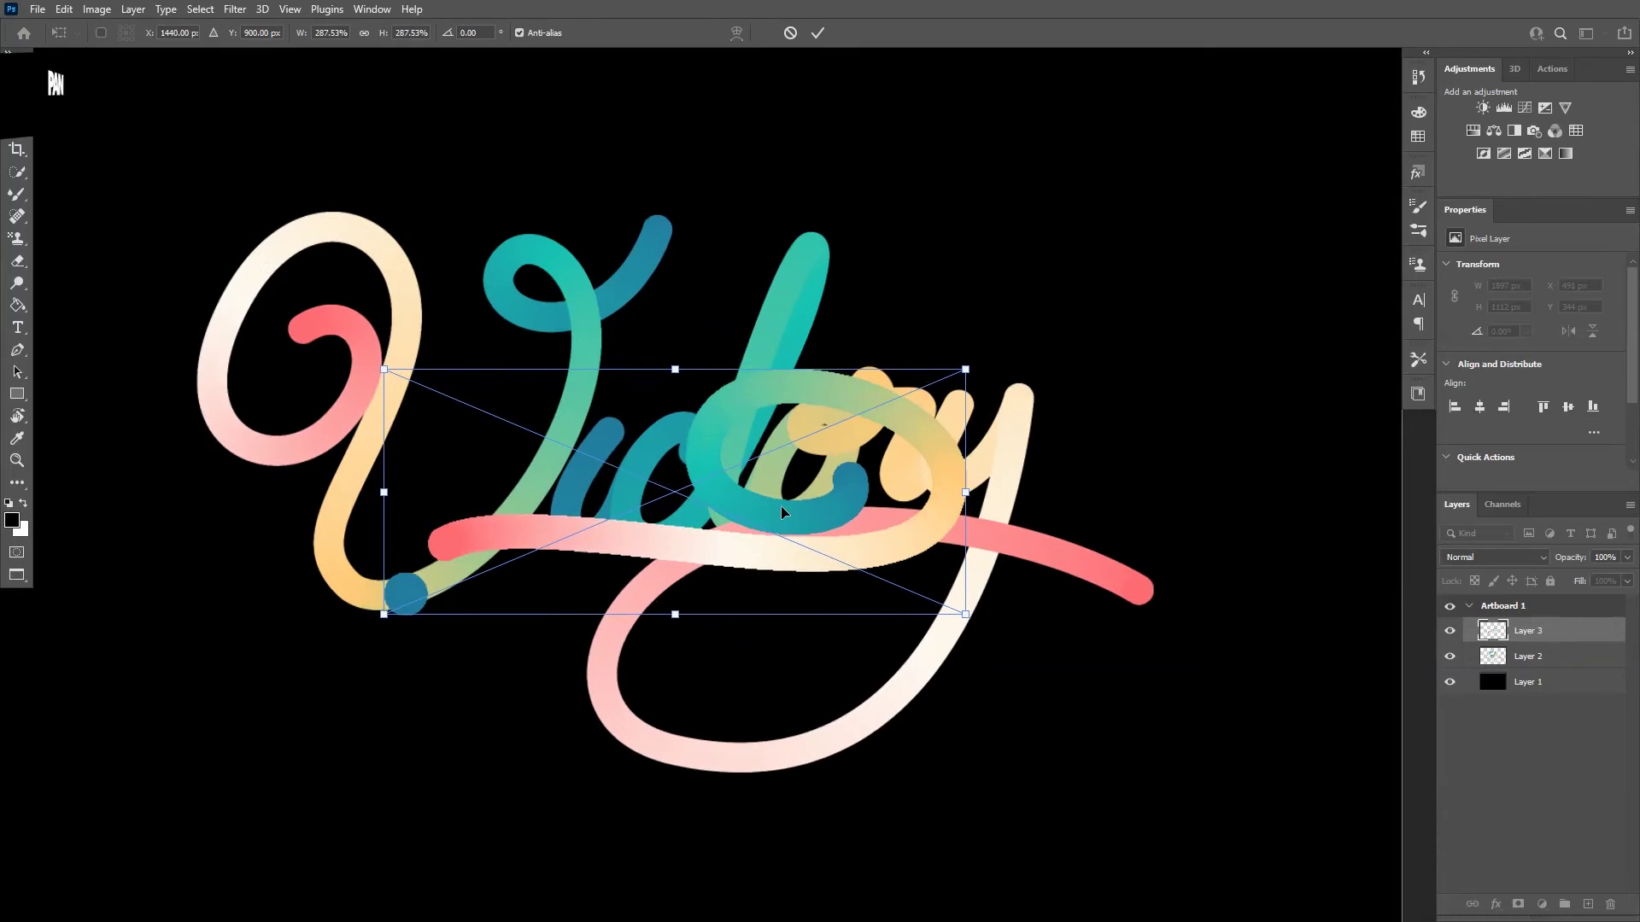
{"action": "scroll", "coordinate": [780, 513], "scroll_direction": "up", "scroll_amount": 1}
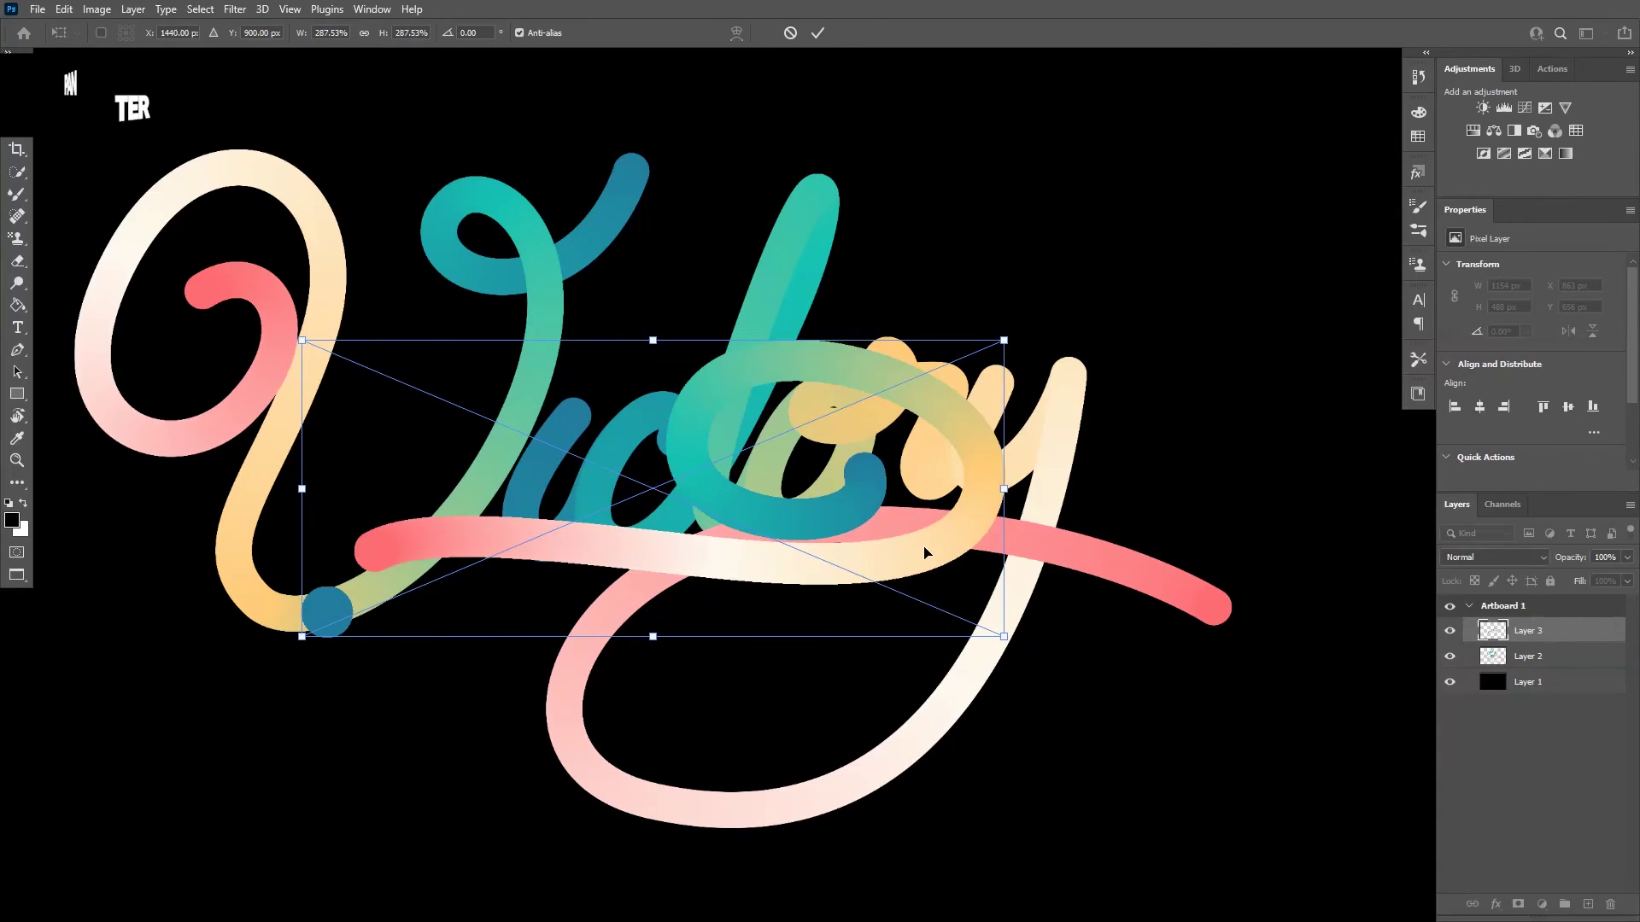
{"action": "left_click_drag", "start_coordinate": [929, 553], "coordinate": [1180, 275]}
{"action": "left_click_drag", "start_coordinate": [1226, 384], "coordinate": [1117, 366]}
{"action": "left_click_drag", "start_coordinate": [943, 251], "coordinate": [1006, 269]}
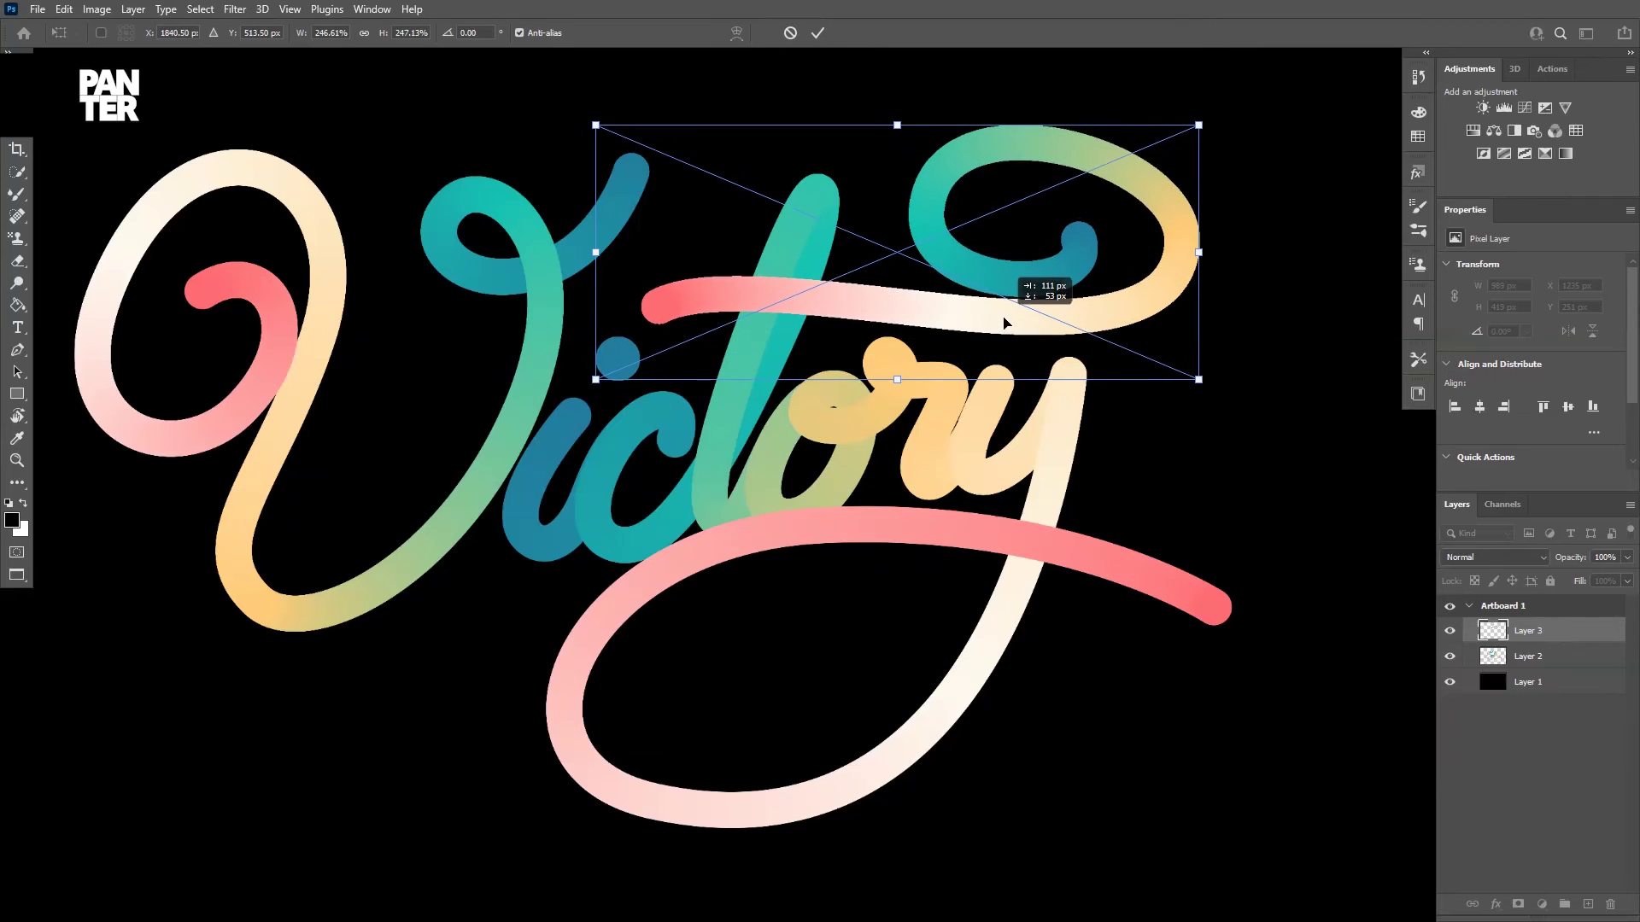
{"action": "left_click_drag", "start_coordinate": [1201, 110], "coordinate": [1188, 129]}
Commit the flourish's new size and position, then add a layer mask to Layer 3.
{"action": "key", "text": "Return"}
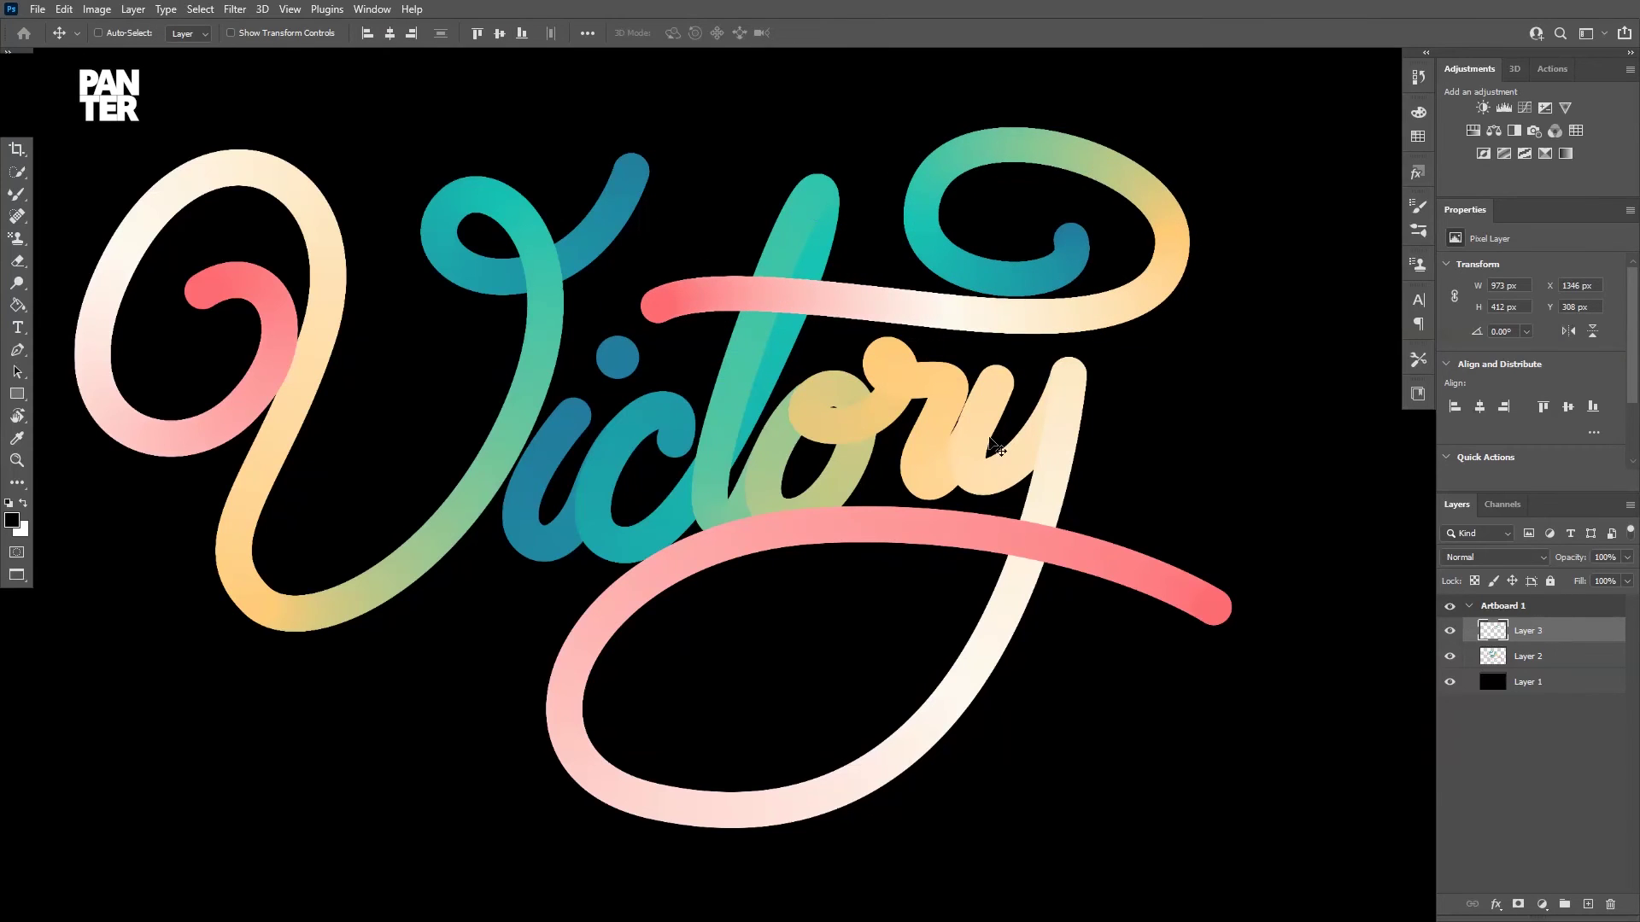
{"action": "scroll", "coordinate": [832, 308], "scroll_direction": "up", "scroll_amount": 1}
{"action": "scroll", "coordinate": [833, 308], "scroll_direction": "up", "scroll_amount": 1}
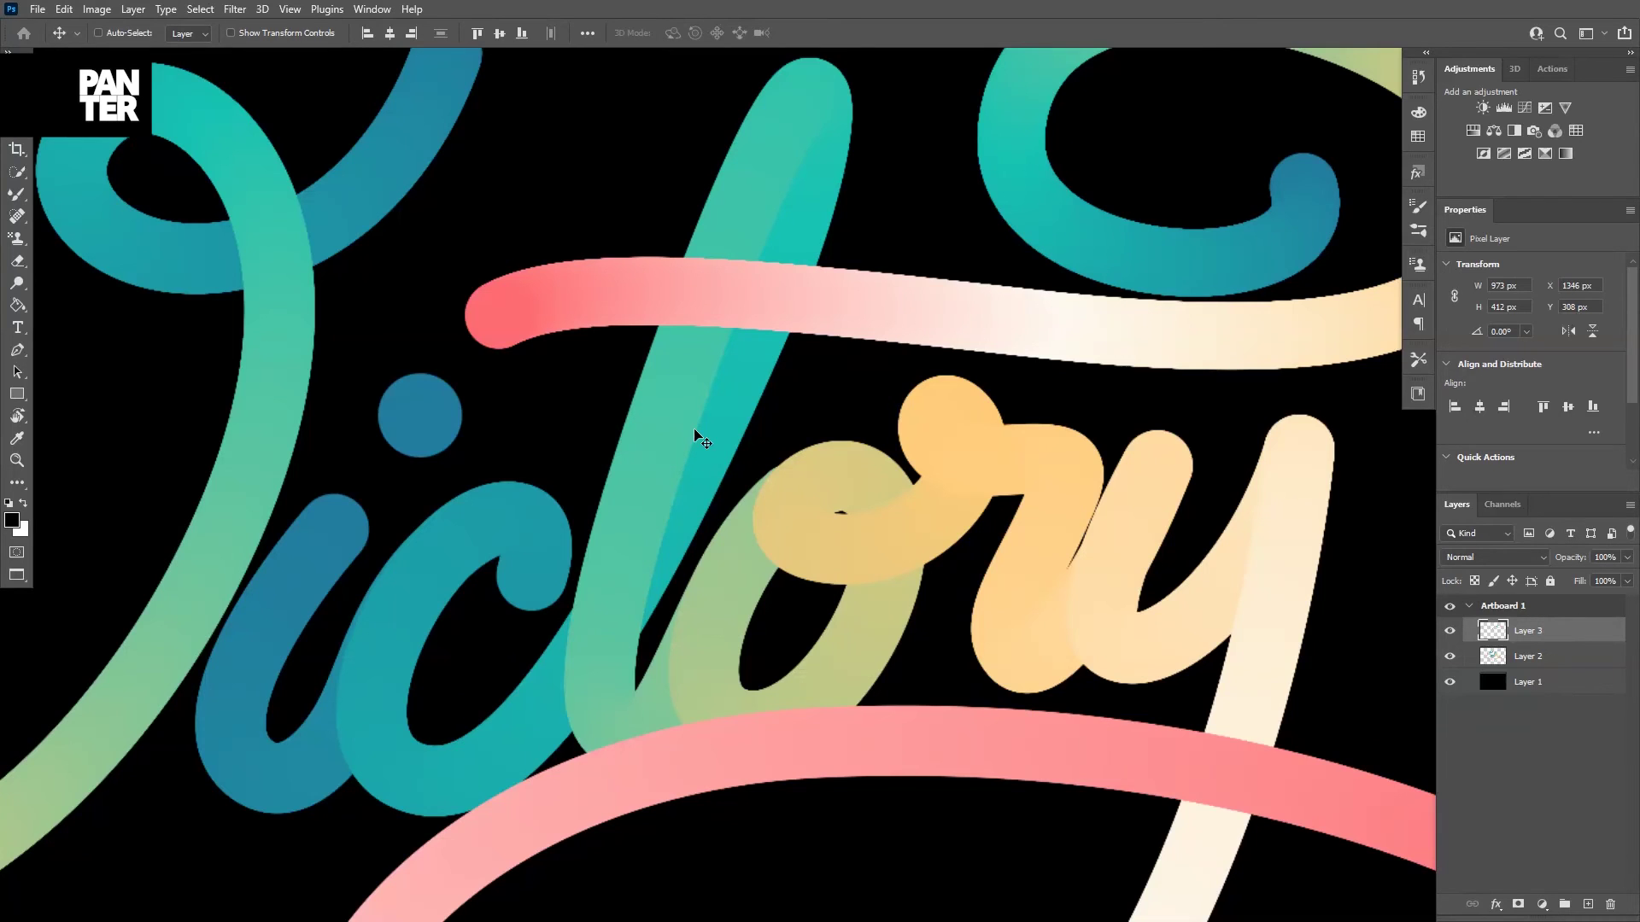
{"action": "scroll", "coordinate": [732, 245], "scroll_direction": "up", "scroll_amount": 1}
{"action": "scroll", "coordinate": [677, 368], "scroll_direction": "up", "scroll_amount": 1}
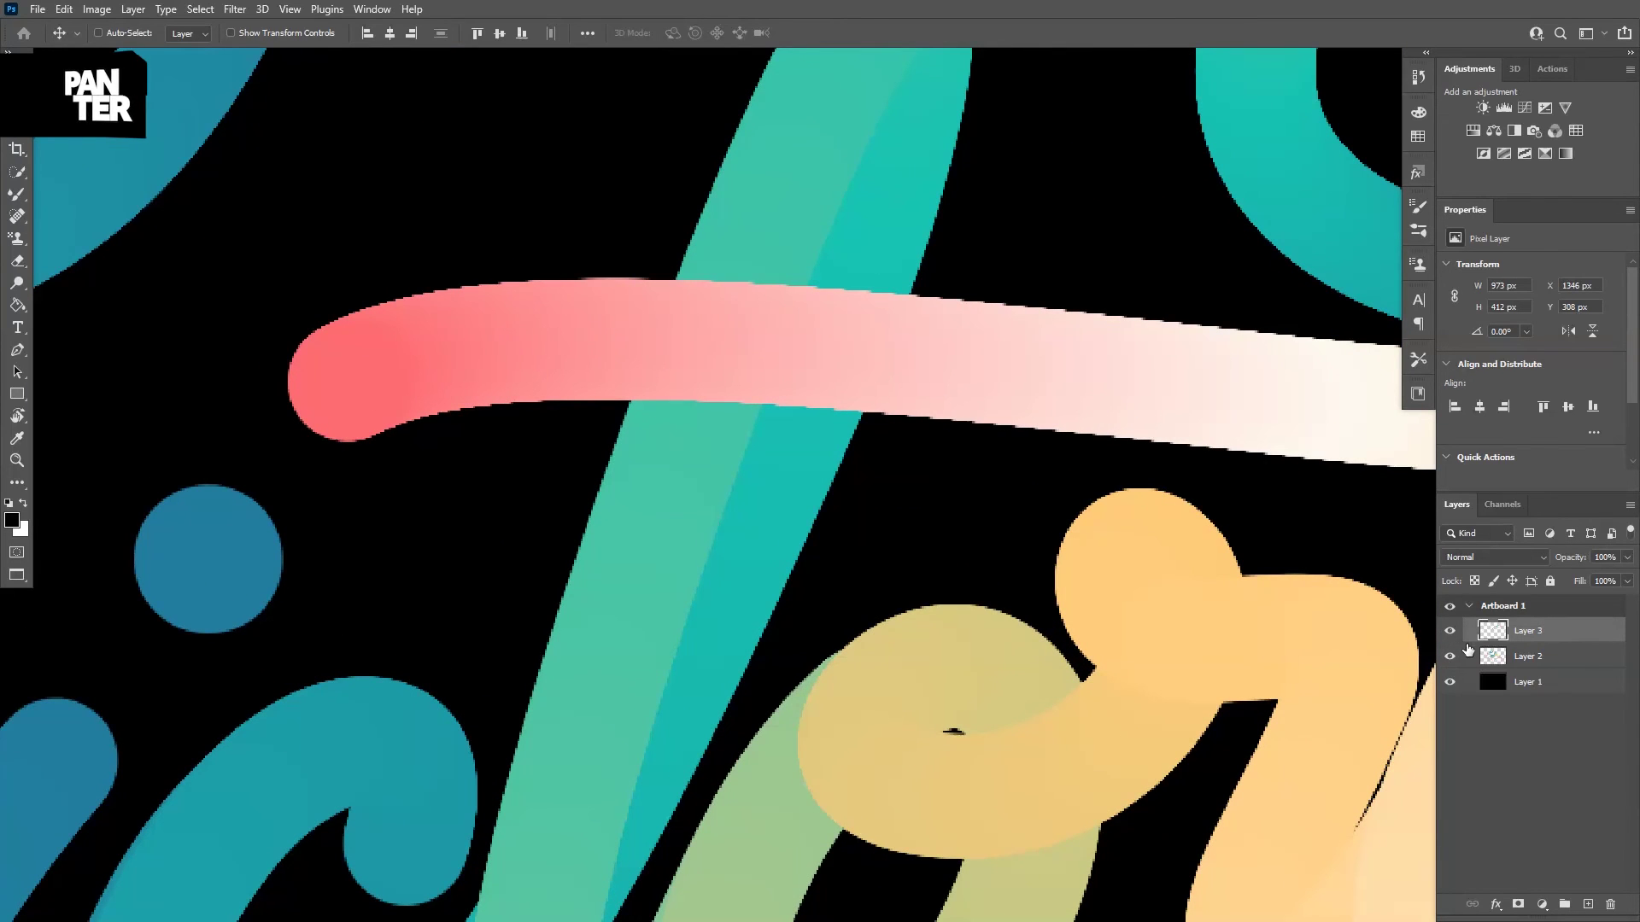
{"action": "left_click", "coordinate": [1517, 904]}
{"action": "scroll", "coordinate": [796, 290], "scroll_direction": "up", "scroll_amount": 1}
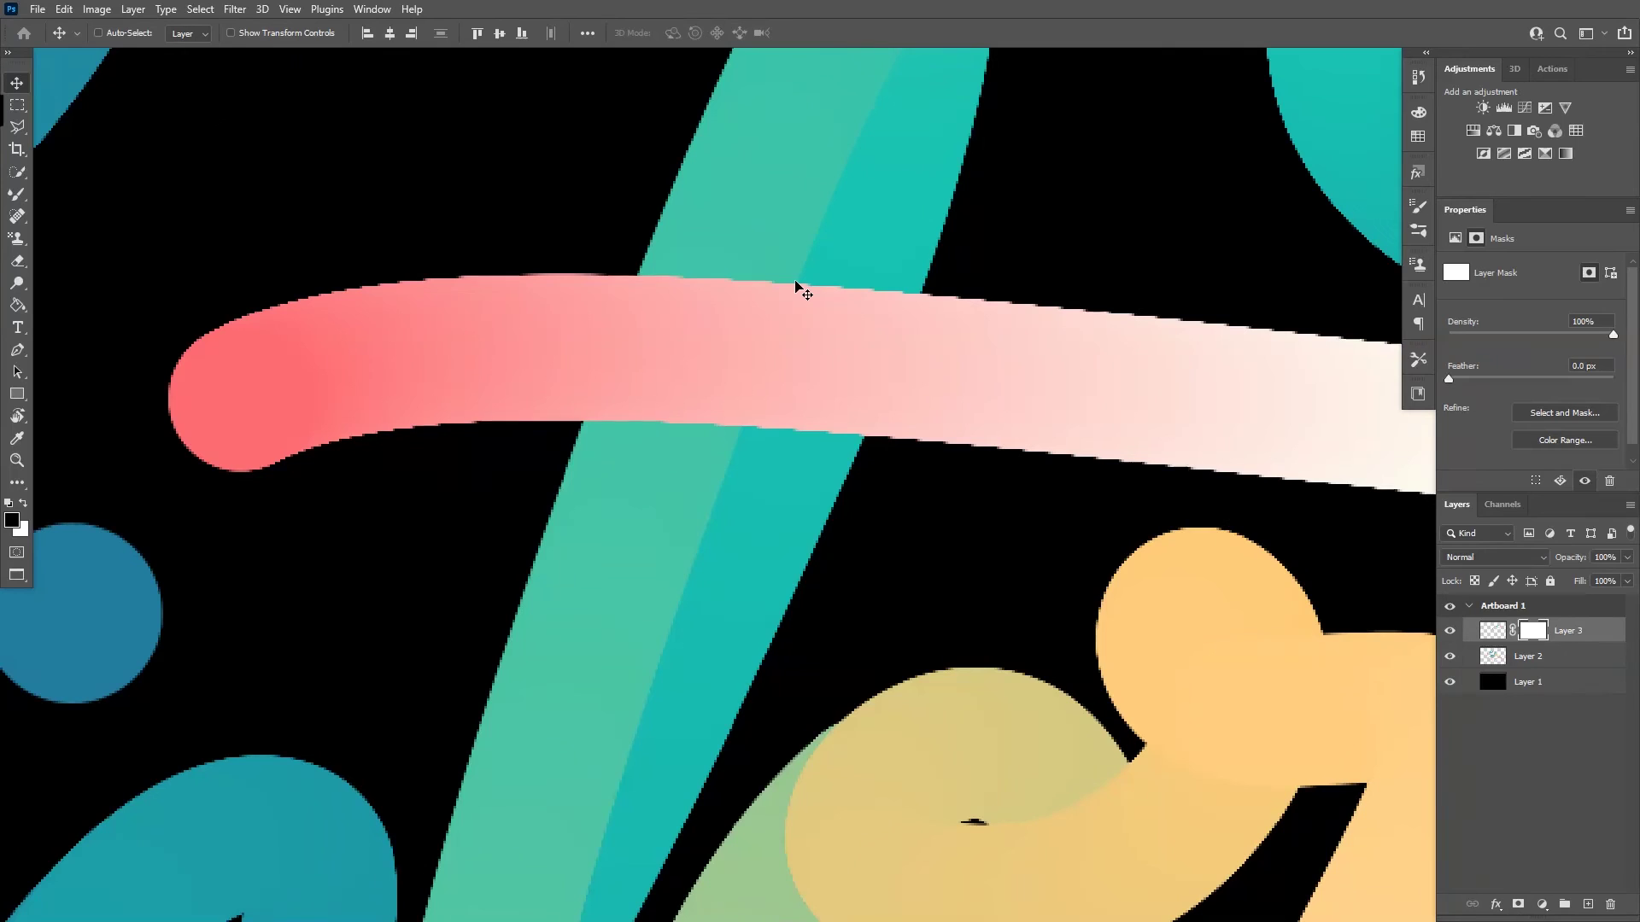
{"action": "left_click", "coordinate": [11, 133]}
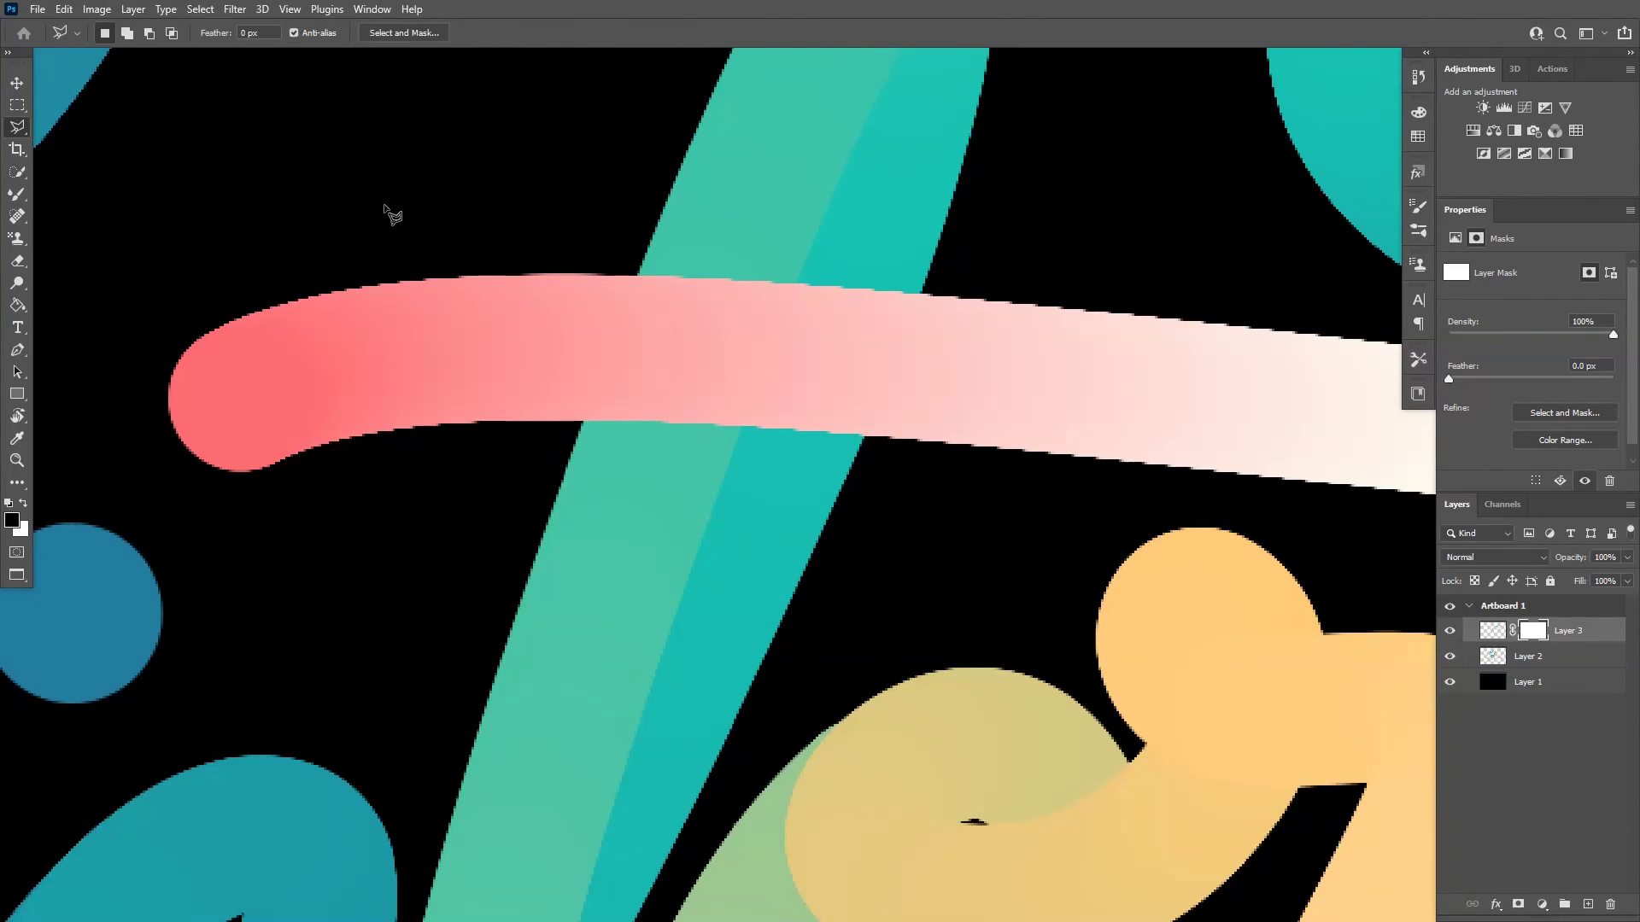
{"action": "scroll", "coordinate": [756, 311], "scroll_direction": "up", "scroll_amount": 2}
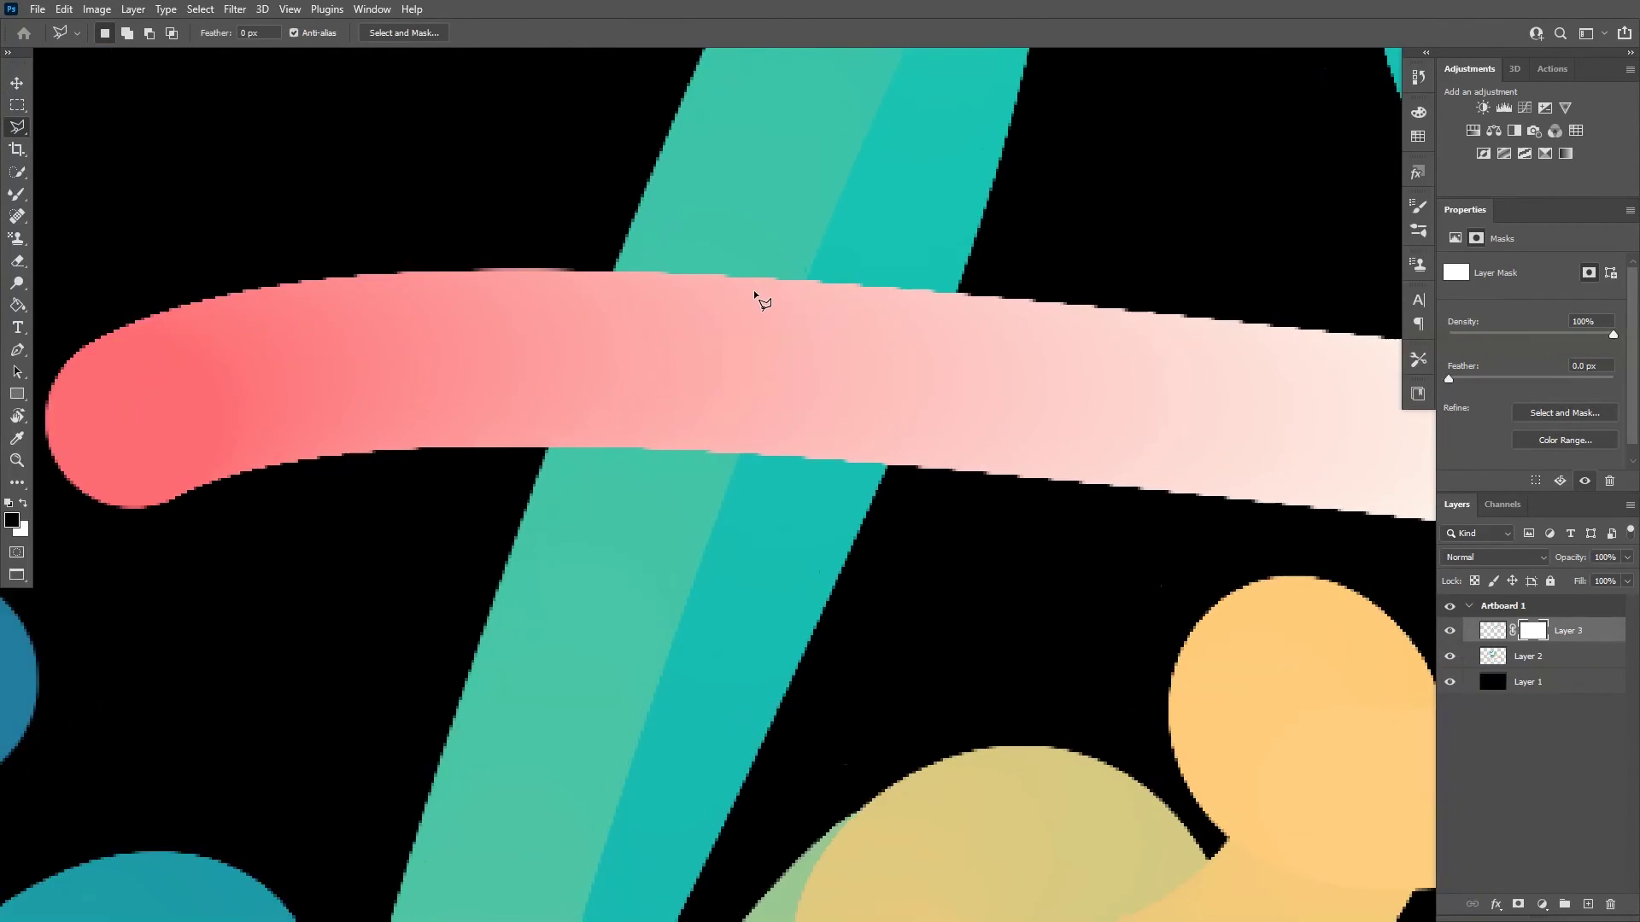
Outline where the flourish crosses the l with a polygonal selection, fill the mask black, then deselect.
{"action": "left_click", "coordinate": [817, 251]}
{"action": "left_click", "coordinate": [737, 459]}
{"action": "left_click", "coordinate": [540, 477]}
{"action": "left_click", "coordinate": [614, 269]}
{"action": "left_click", "coordinate": [817, 251]}
{"action": "key", "text": "alt+BackSpace"}
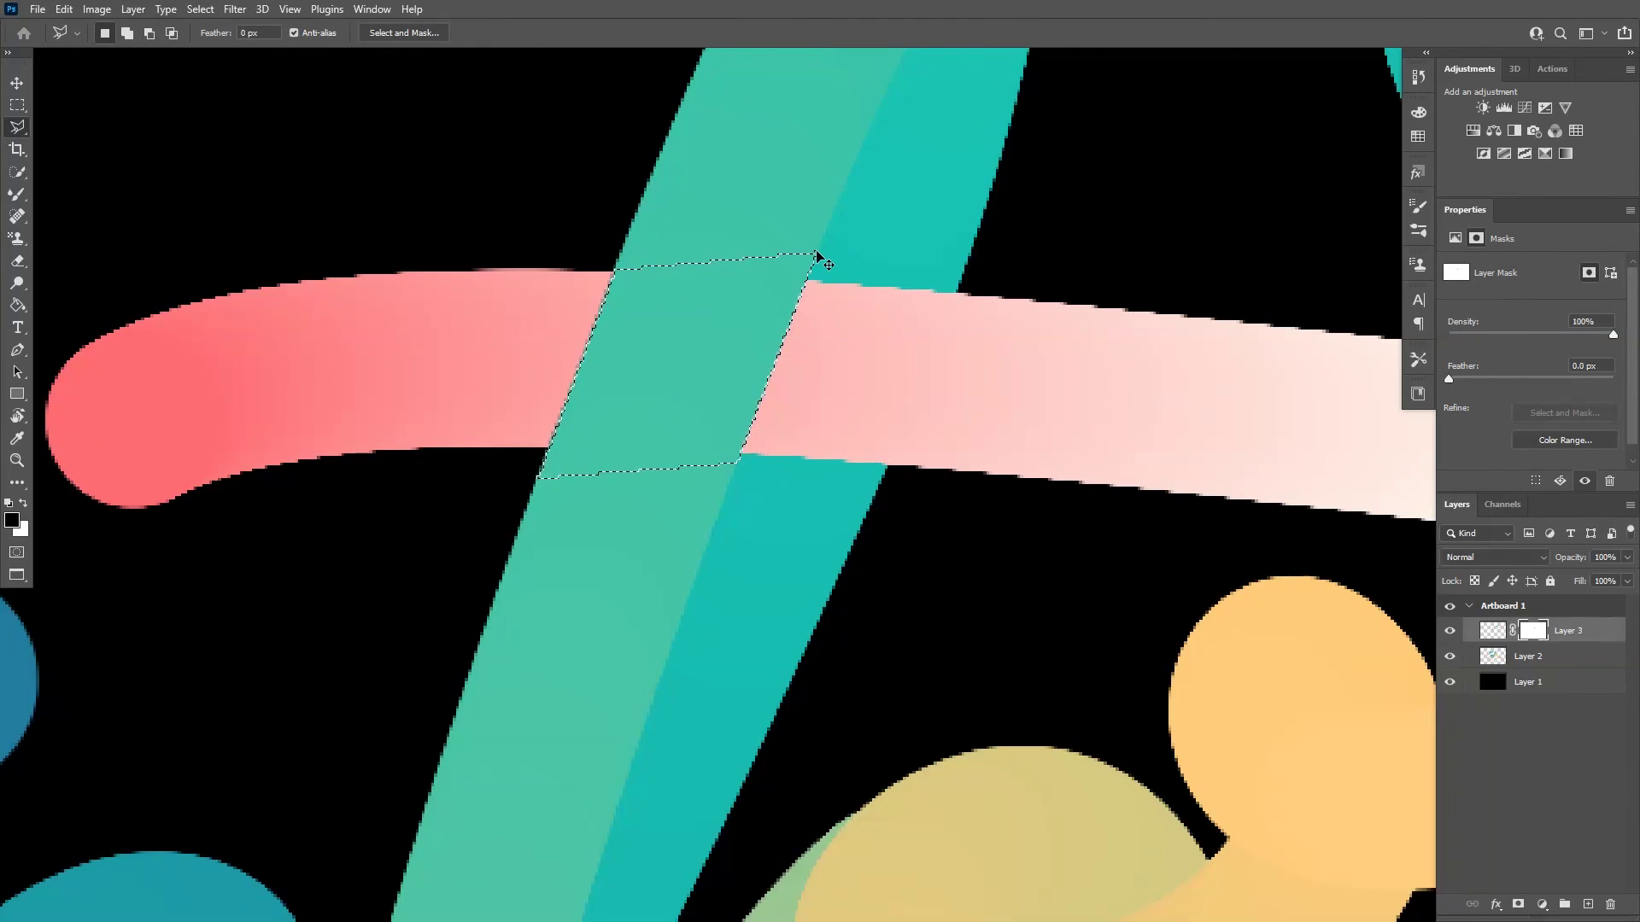
{"action": "key", "text": "ctrl+d"}
{"action": "key", "text": "v"}
{"action": "key", "text": "ctrl+0"}
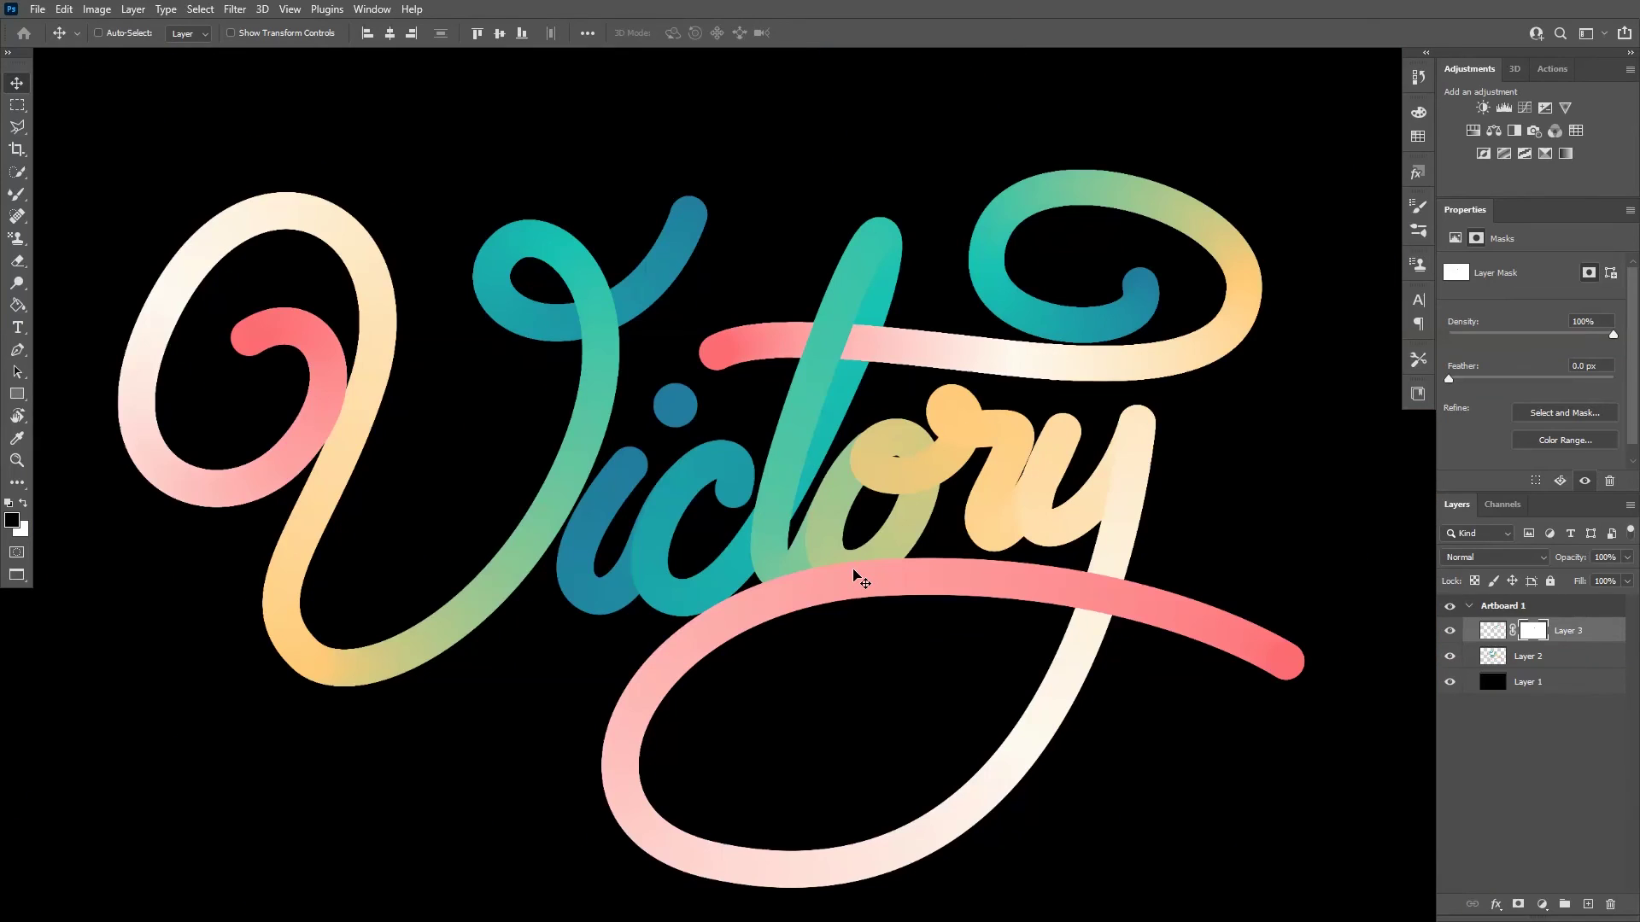